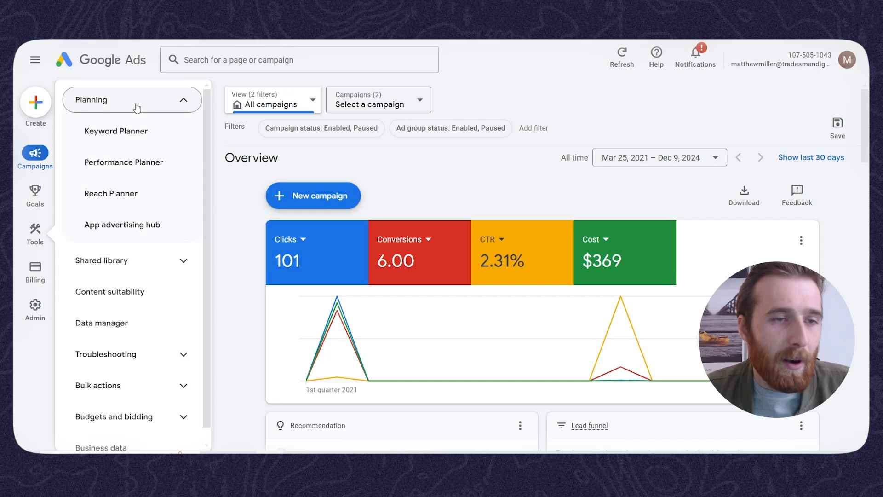
- Open Keyword Planner and start discovering new keywords from products or services
{"action": "left_click", "coordinate": [152, 134]}
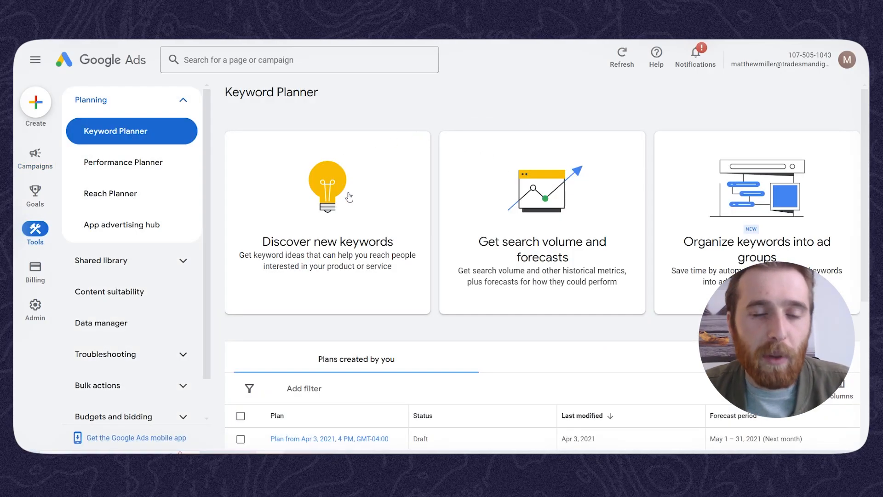
{"action": "left_click", "coordinate": [321, 203]}
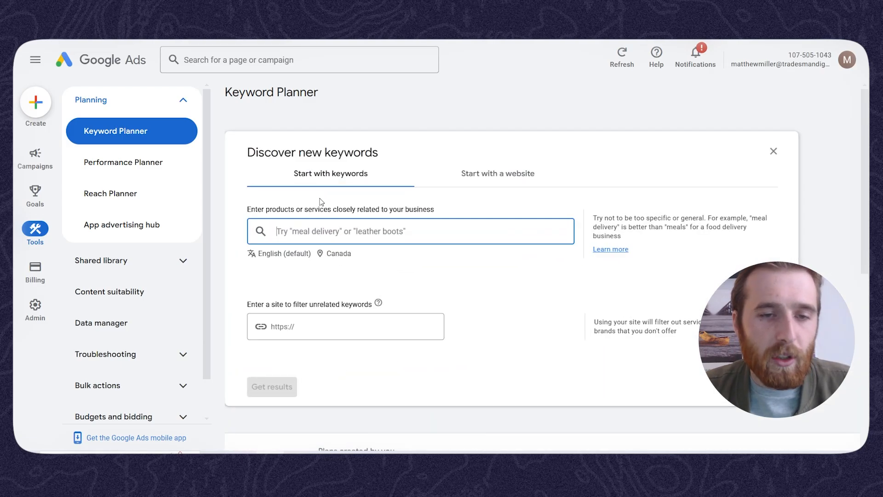
{"action": "left_click", "coordinate": [778, 152]}
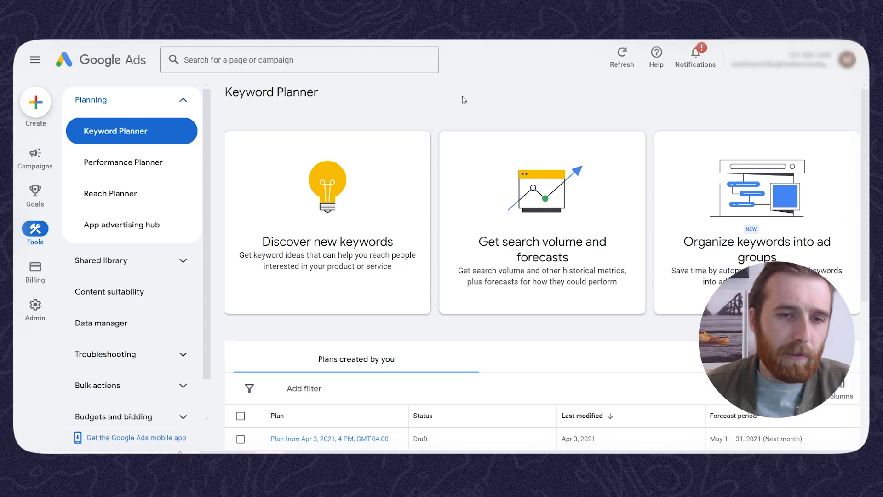
{"action": "left_click", "coordinate": [321, 239]}
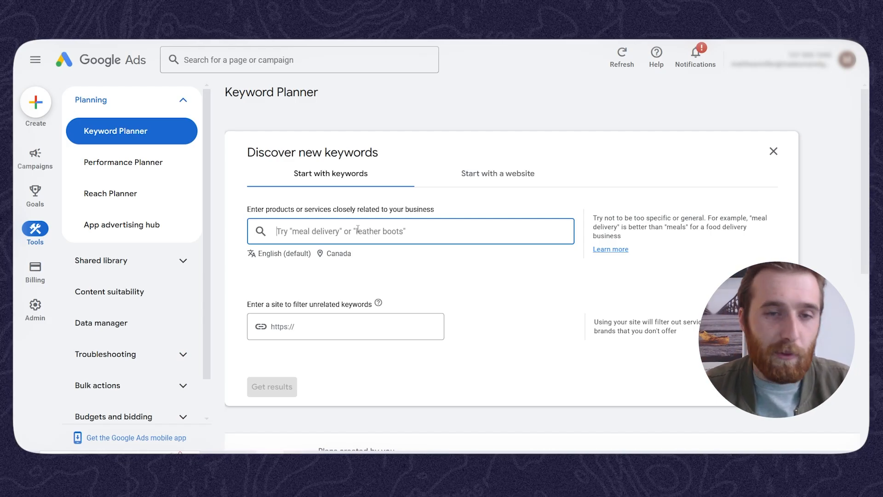
- Add pool installation, vinyl pool installation and fiberglass pool installation as seed keywords, and check the option of starting with a website
{"action": "type", "text": "pool installation"}
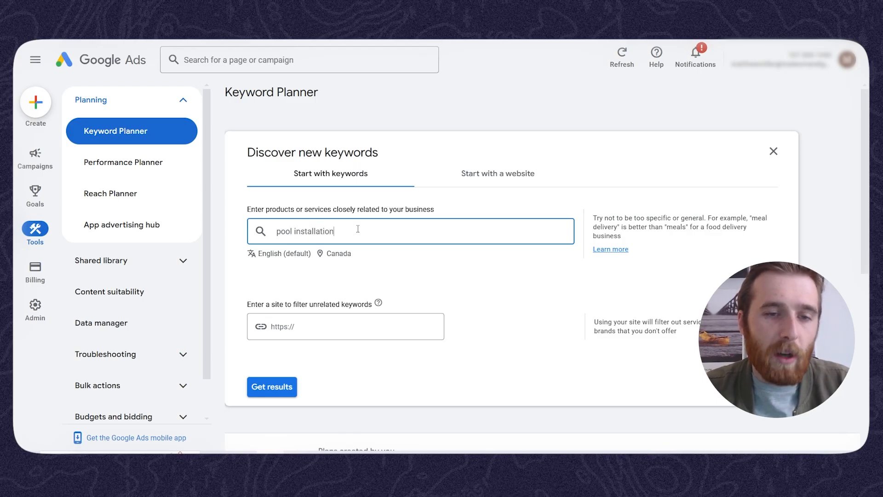
{"action": "key", "text": "Return"}
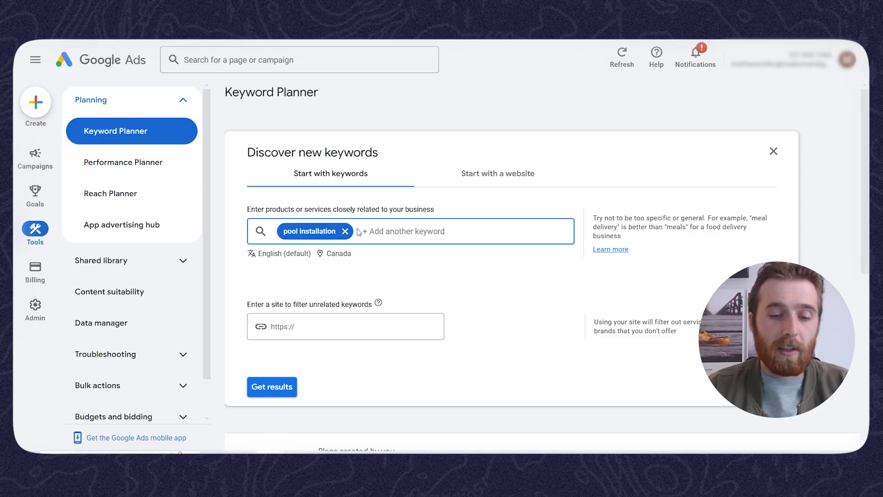
{"action": "type", "text": "vinyl pool installation"}
{"action": "key", "text": "Return"}
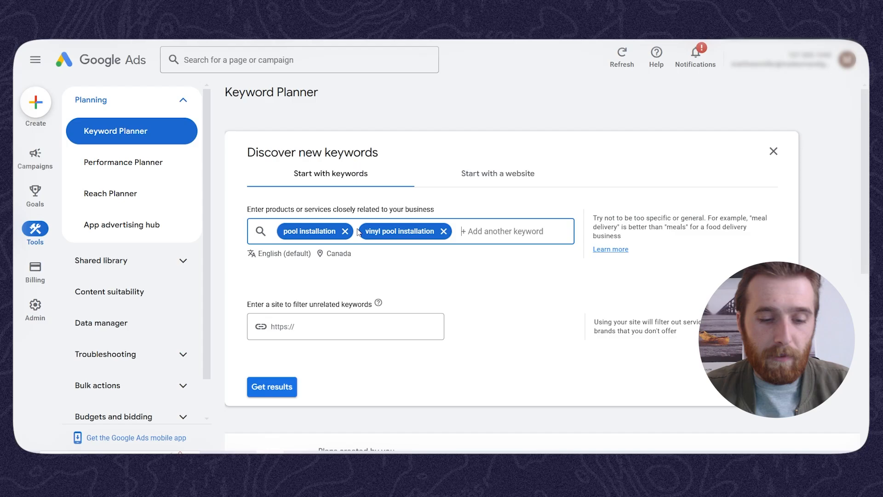
{"action": "type", "text": "fiberglass"}
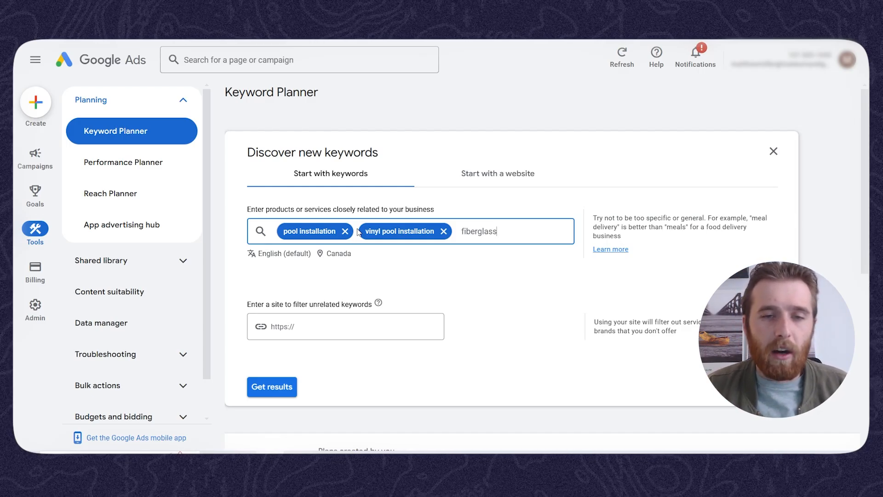
{"action": "type", "text": "poo"}
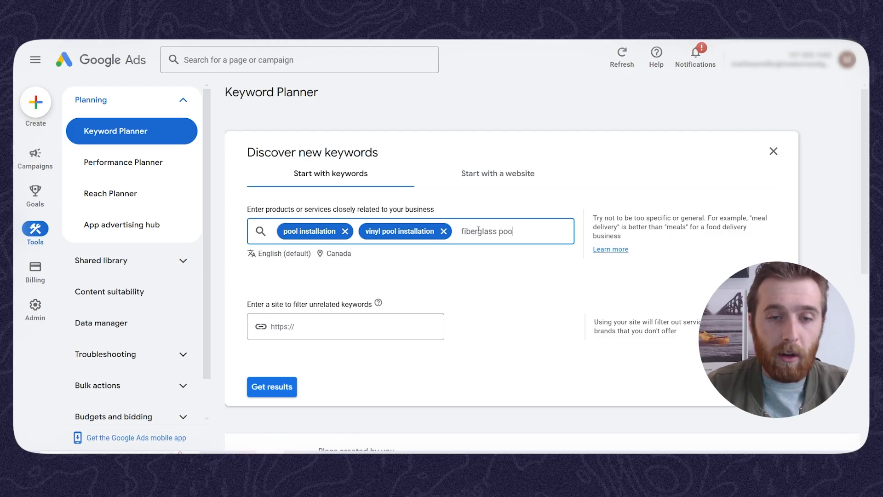
{"action": "type", "text": "l installation"}
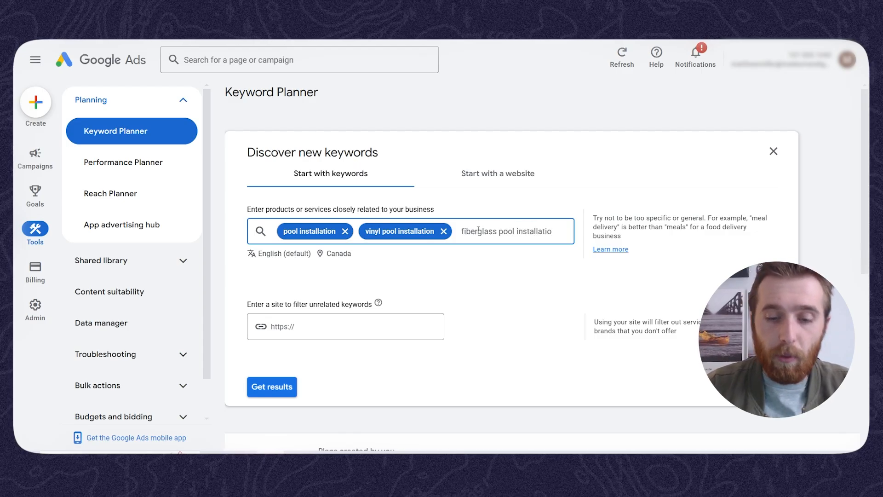
{"action": "key", "text": "Return"}
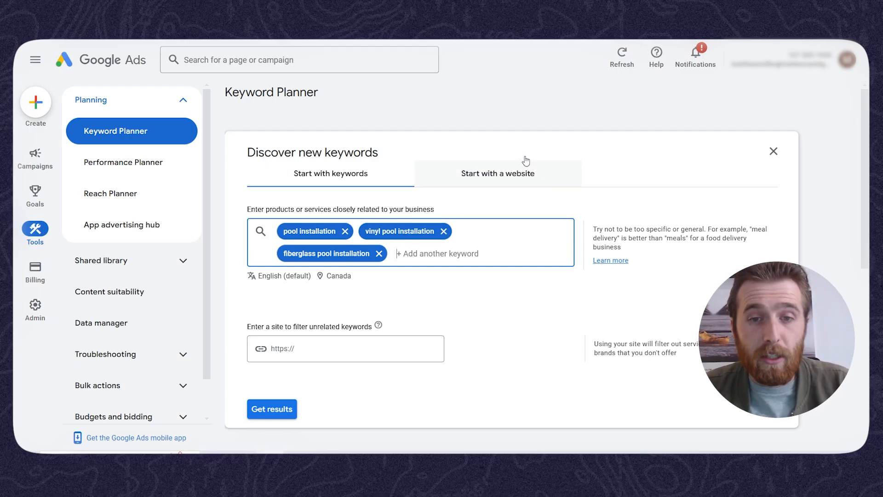
{"action": "left_click", "coordinate": [474, 176]}
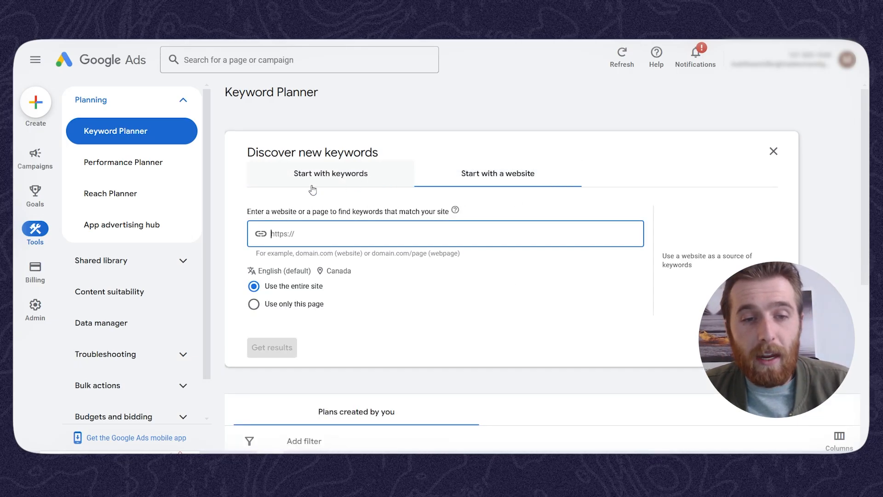
{"action": "left_click", "coordinate": [332, 174]}
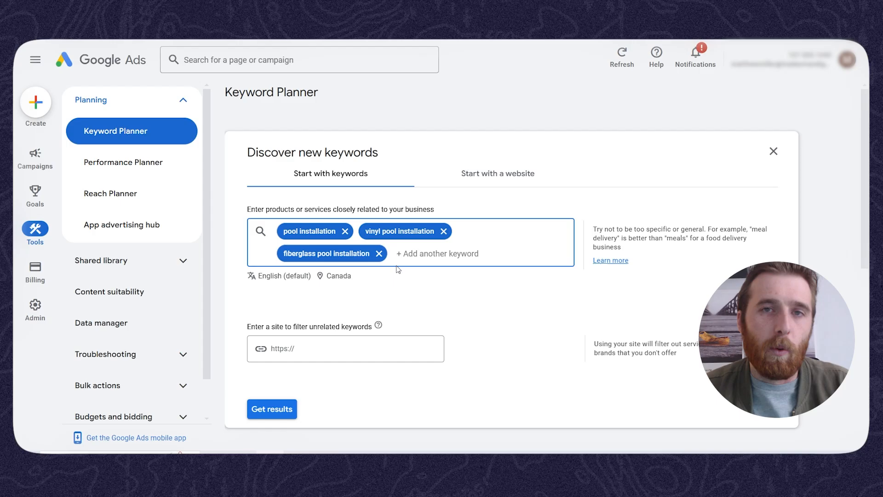
- Replace Canada with the United States as the target location and get the keyword results
{"action": "left_click", "coordinate": [340, 277]}
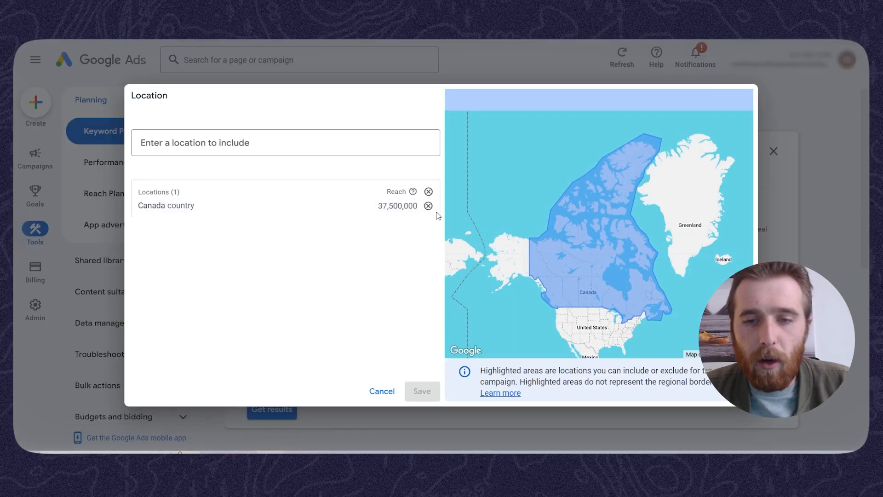
{"action": "left_click", "coordinate": [428, 206]}
{"action": "left_click", "coordinate": [300, 144]}
{"action": "type", "text": "usa"}
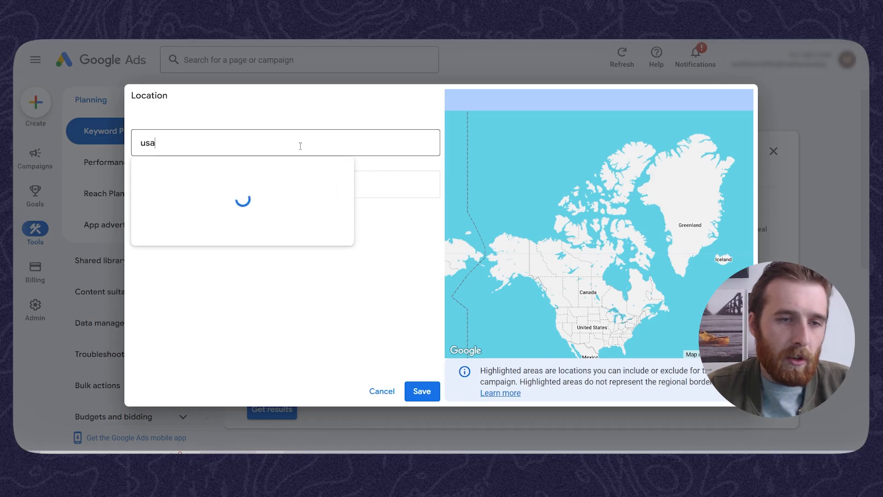
{"action": "left_click", "coordinate": [437, 180]}
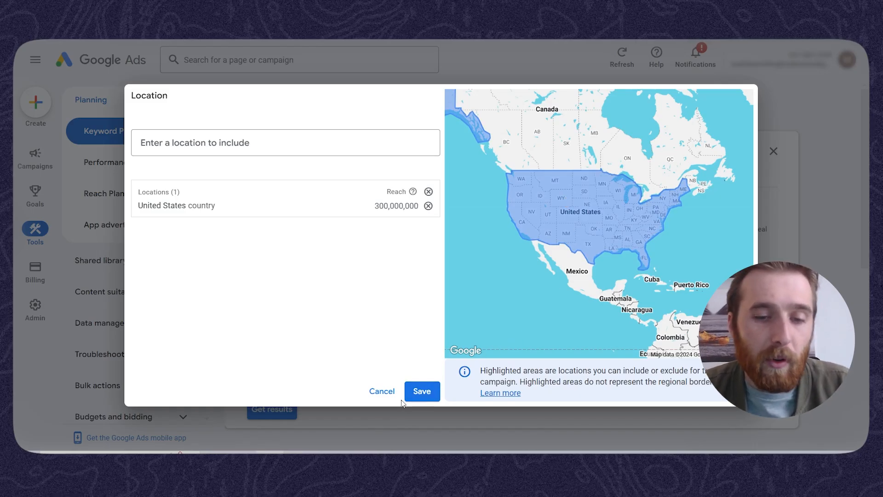
{"action": "left_click", "coordinate": [413, 391]}
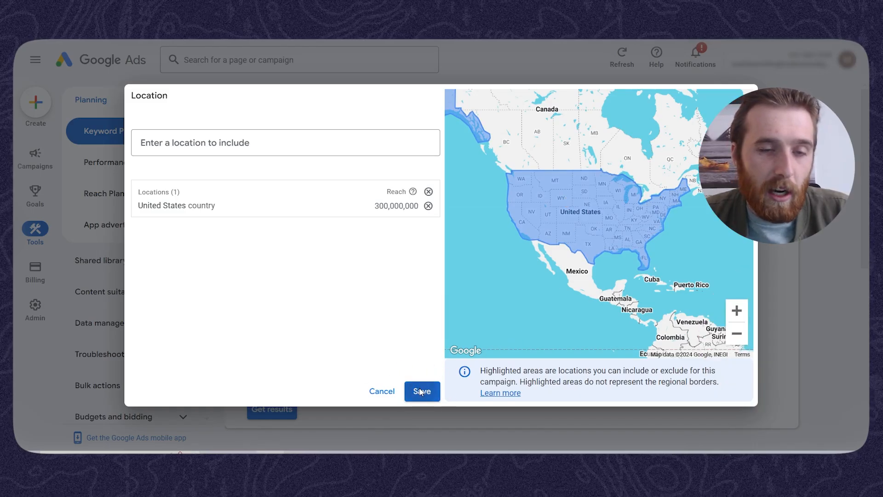
{"action": "scroll", "coordinate": [536, 308], "scroll_direction": "down", "scroll_amount": 2}
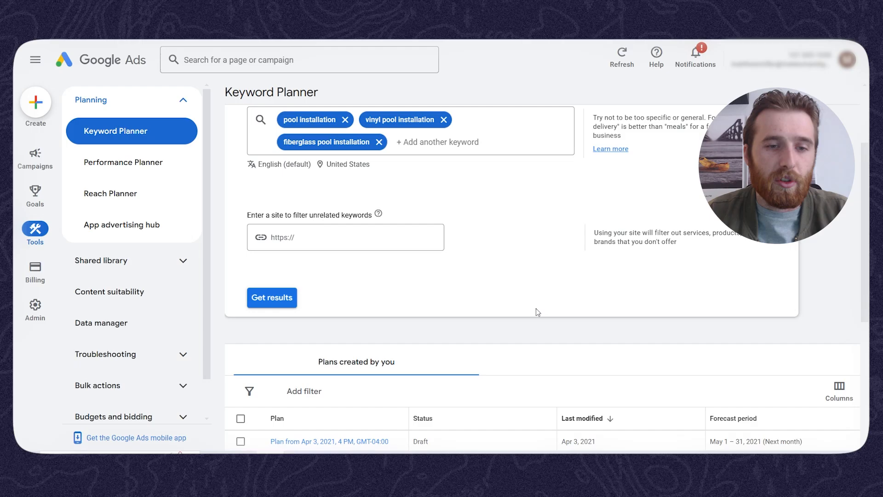
{"action": "left_click", "coordinate": [288, 299]}
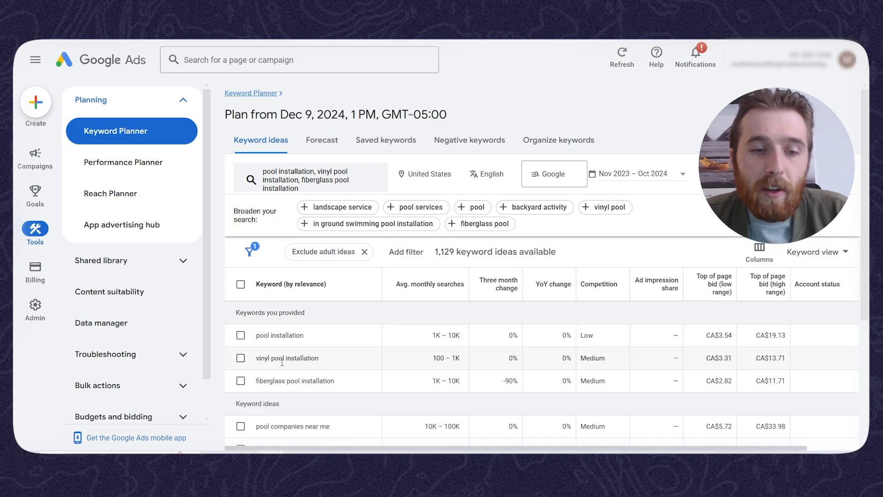
- Review the average monthly searches of the provided keywords and keyword ideas, and check the available date range options
{"action": "scroll", "coordinate": [293, 385], "scroll_direction": "down", "scroll_amount": 5}
{"action": "scroll", "coordinate": [283, 348], "scroll_direction": "up", "scroll_amount": 5}
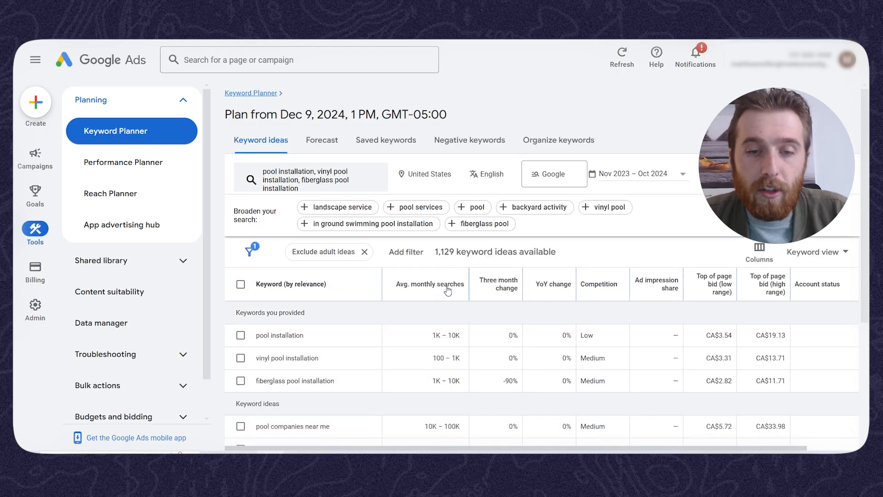
{"action": "mouse_move", "coordinate": [405, 291]}
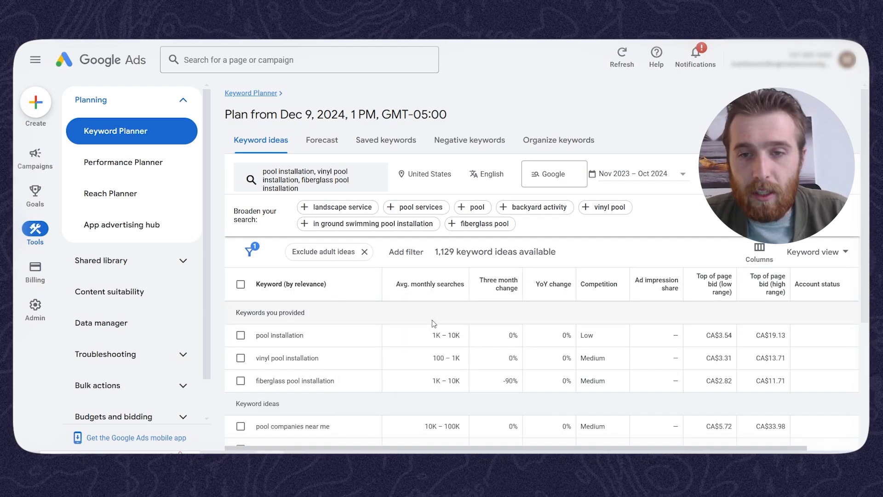
{"action": "left_click", "coordinate": [647, 177]}
{"action": "key", "text": "Escape"}
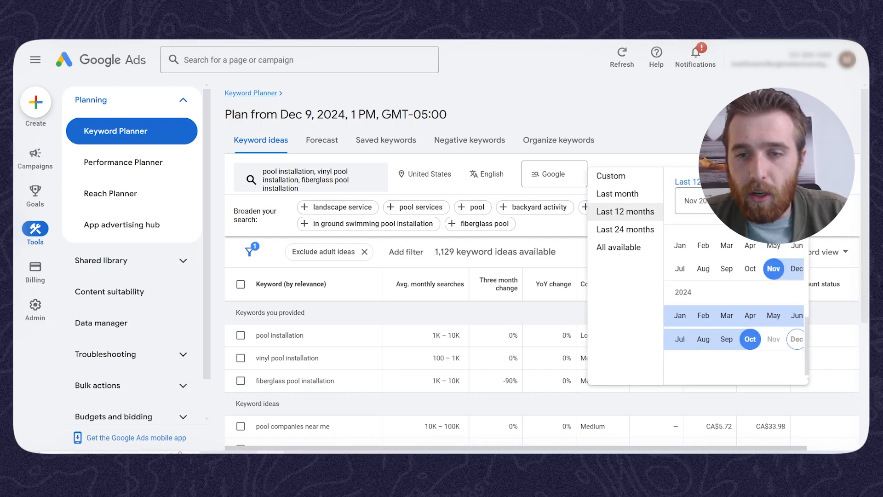
{"action": "key", "text": "Escape"}
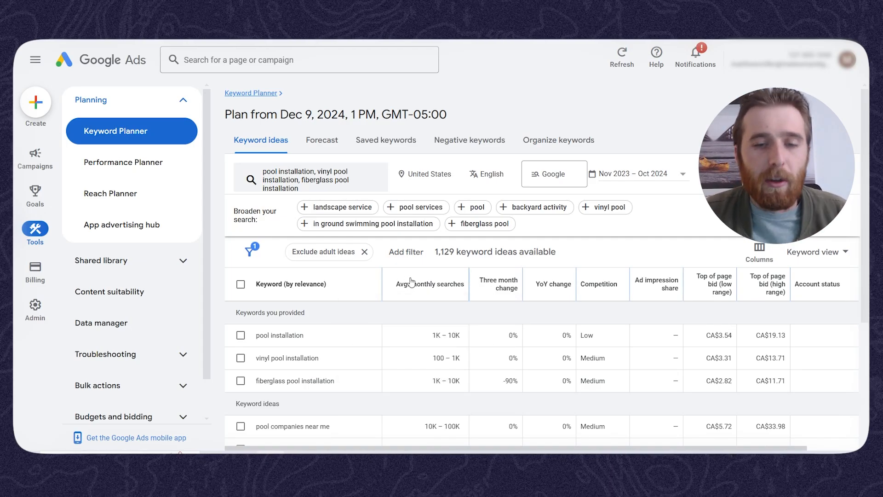
{"action": "scroll", "coordinate": [422, 343], "scroll_direction": "down", "scroll_amount": 3}
{"action": "scroll", "coordinate": [449, 346], "scroll_direction": "up", "scroll_amount": 3}
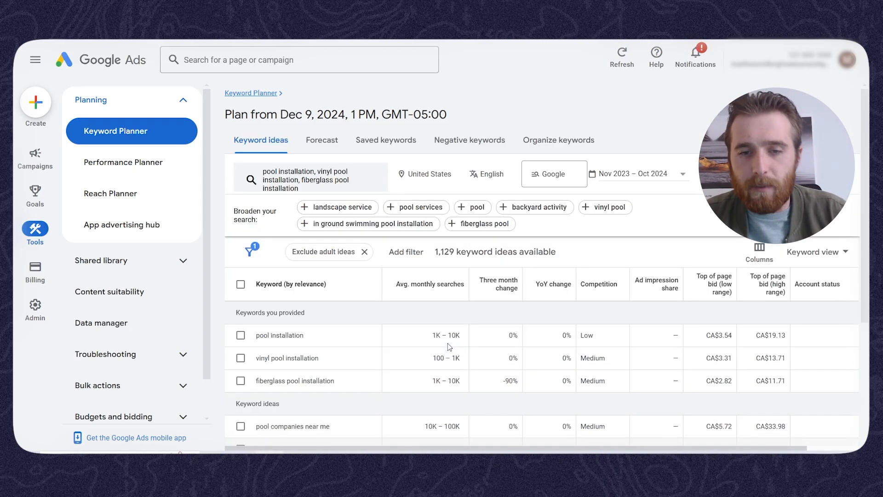
- Examine the three-month change and year-over-year change of the provided keywords and the keyword ideas
{"action": "scroll", "coordinate": [489, 293], "scroll_direction": "down", "scroll_amount": 2}
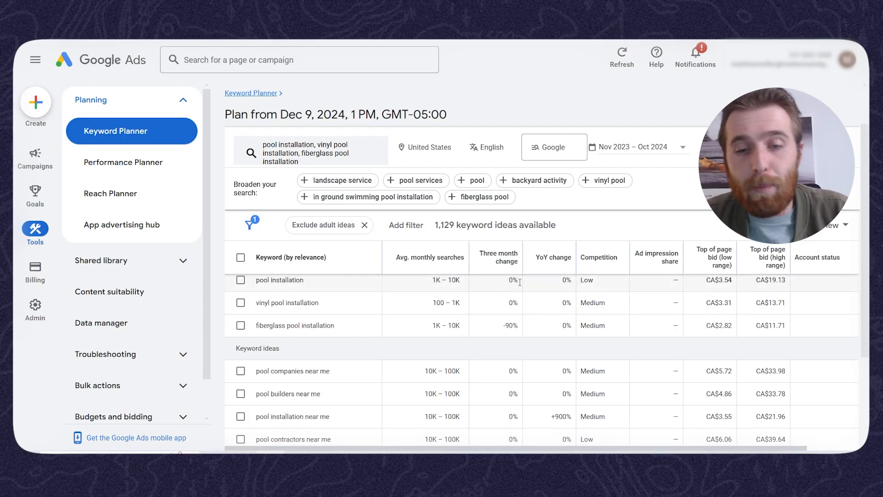
{"action": "scroll", "coordinate": [500, 302], "scroll_direction": "down", "scroll_amount": 1}
{"action": "scroll", "coordinate": [502, 305], "scroll_direction": "up", "scroll_amount": 2}
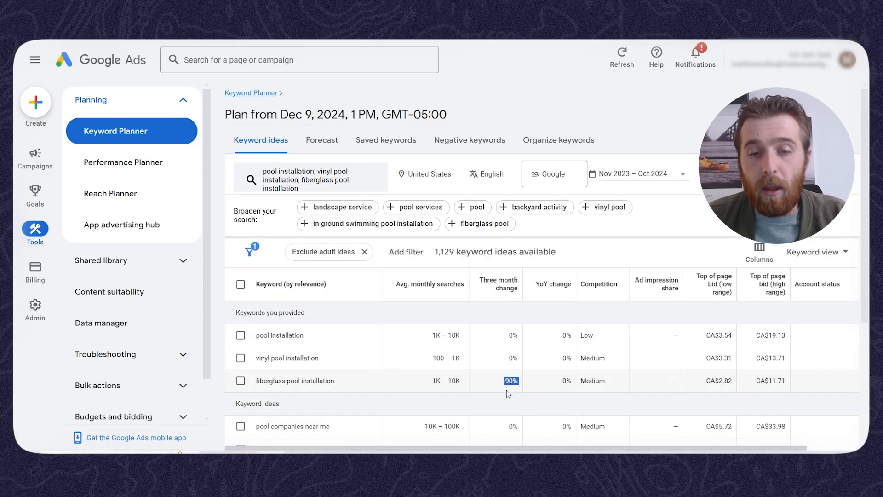
{"action": "scroll", "coordinate": [506, 359], "scroll_direction": "down", "scroll_amount": 1}
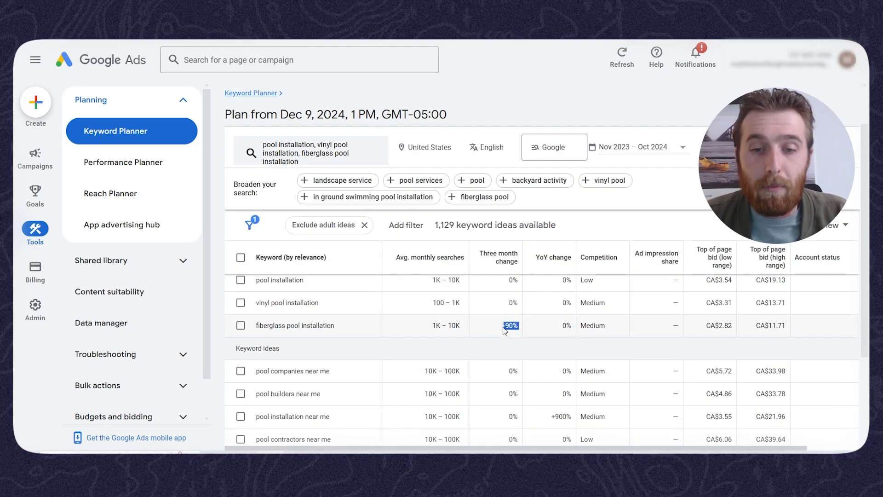
{"action": "scroll", "coordinate": [543, 333], "scroll_direction": "up", "scroll_amount": 1}
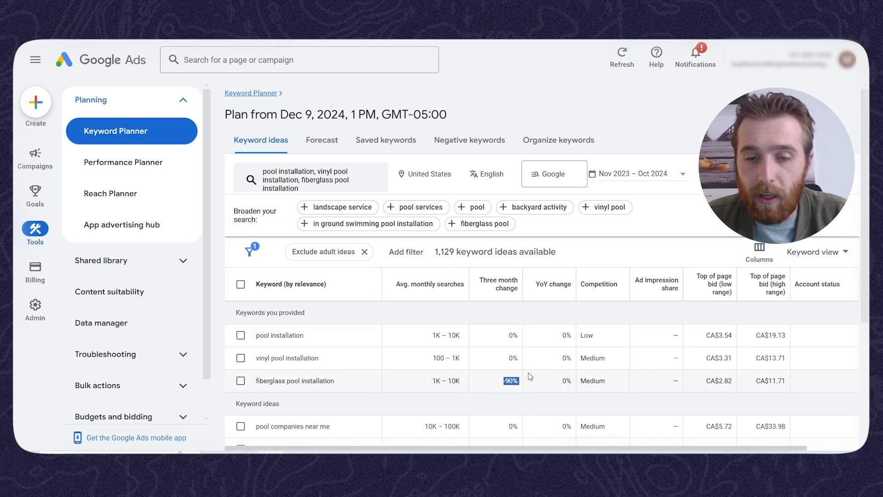
{"action": "scroll", "coordinate": [560, 368], "scroll_direction": "down", "scroll_amount": 3}
{"action": "left_click_drag", "start_coordinate": [544, 361], "coordinate": [574, 362]}
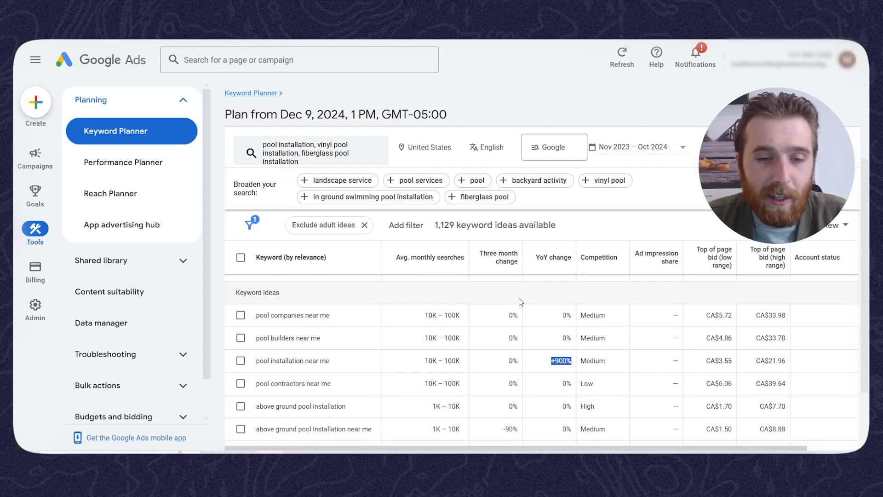
{"action": "scroll", "coordinate": [558, 333], "scroll_direction": "up", "scroll_amount": 3}
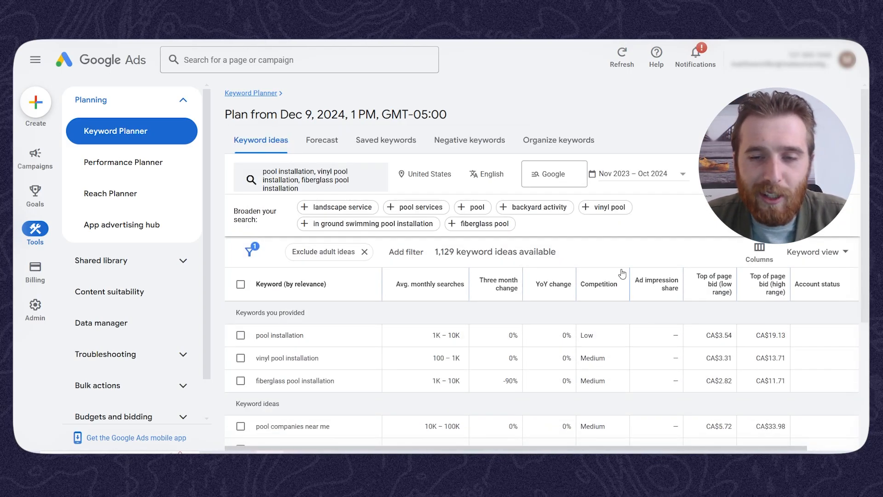
- Compare the competition levels of the provided keywords and the suggested keyword ideas
{"action": "scroll", "coordinate": [597, 325], "scroll_direction": "down", "scroll_amount": 3}
{"action": "scroll", "coordinate": [597, 325], "scroll_direction": "up", "scroll_amount": 3}
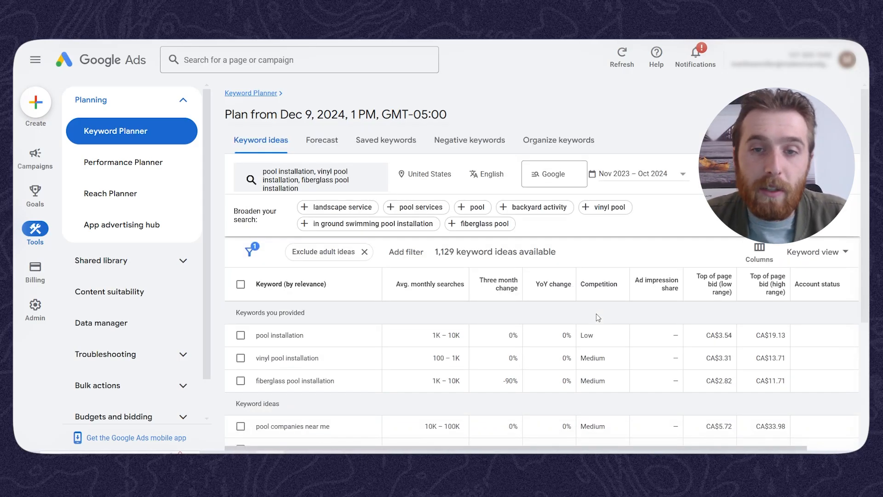
{"action": "scroll", "coordinate": [622, 363], "scroll_direction": "down", "scroll_amount": 2}
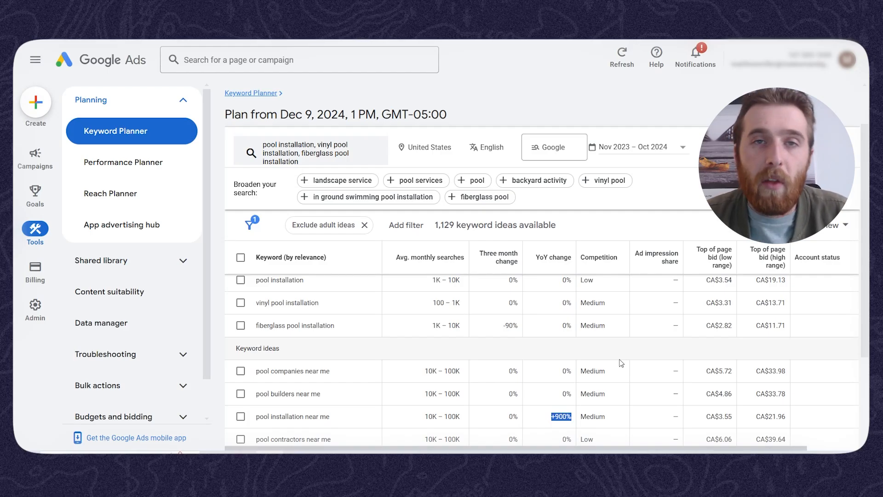
{"action": "scroll", "coordinate": [616, 350], "scroll_direction": "up", "scroll_amount": 2}
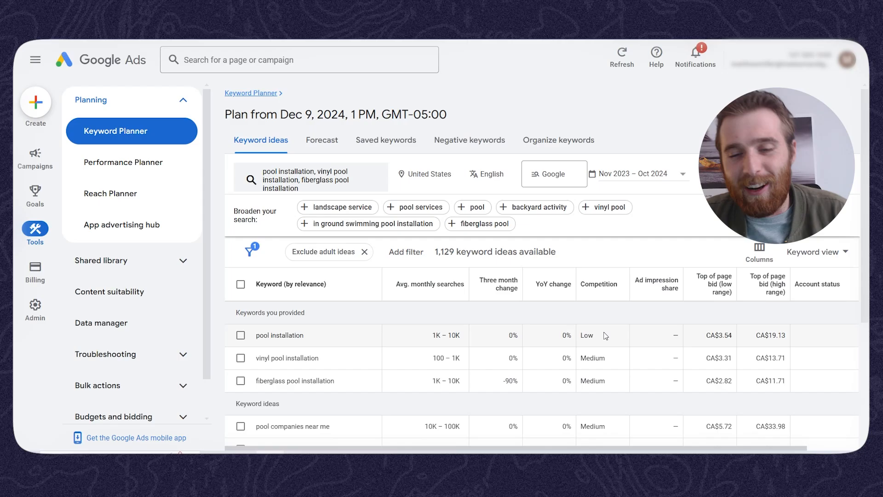
{"action": "scroll", "coordinate": [605, 338], "scroll_direction": "down", "scroll_amount": 3}
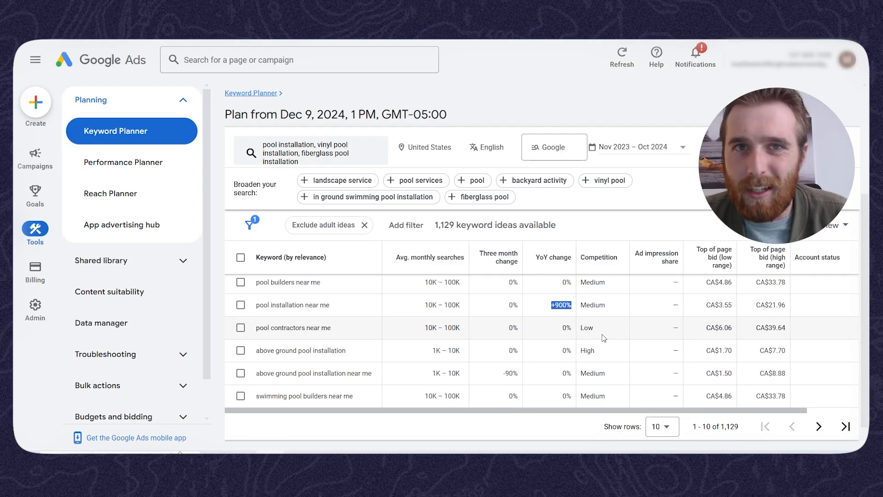
{"action": "scroll", "coordinate": [604, 338], "scroll_direction": "up", "scroll_amount": 3}
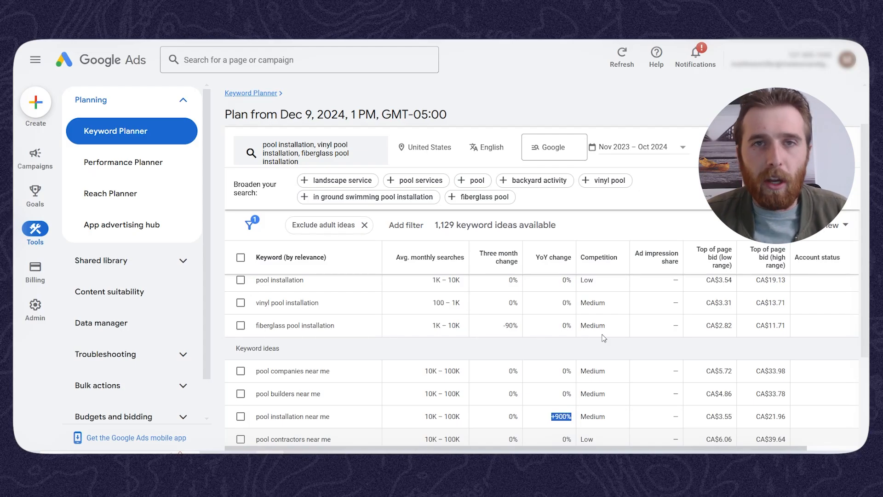
- Compare the low-range and high-range top of page bids of the provided keywords and the keyword ideas
{"action": "scroll", "coordinate": [603, 338], "scroll_direction": "down", "scroll_amount": 3}
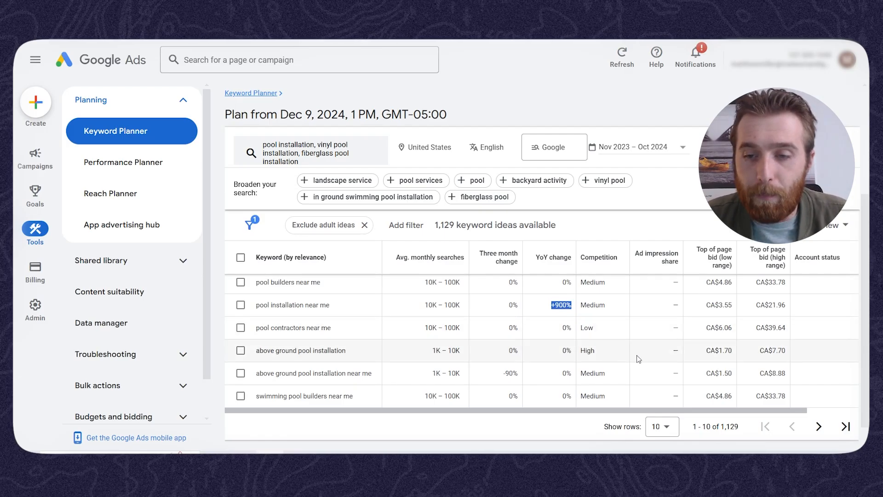
{"action": "mouse_move", "coordinate": [788, 353]}
{"action": "left_mouse_down"}
{"action": "mouse_move", "coordinate": [257, 354]}
{"action": "mouse_move", "coordinate": [774, 352]}
{"action": "left_mouse_up"}
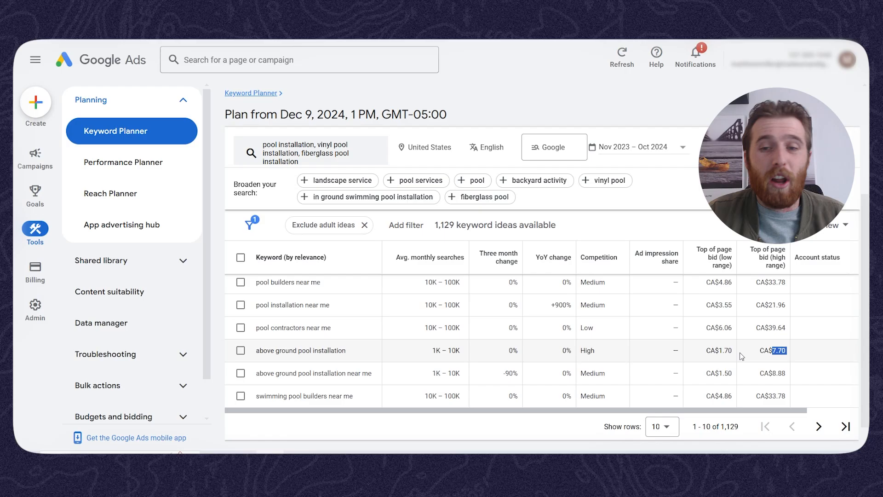
{"action": "scroll", "coordinate": [741, 356], "scroll_direction": "up", "scroll_amount": 5}
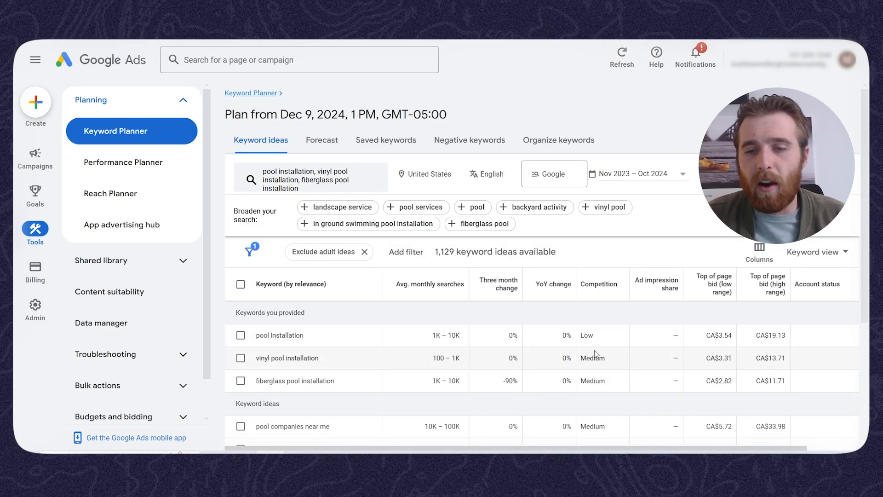
{"action": "scroll", "coordinate": [594, 350], "scroll_direction": "down", "scroll_amount": 2}
{"action": "scroll", "coordinate": [621, 351], "scroll_direction": "up", "scroll_amount": 2}
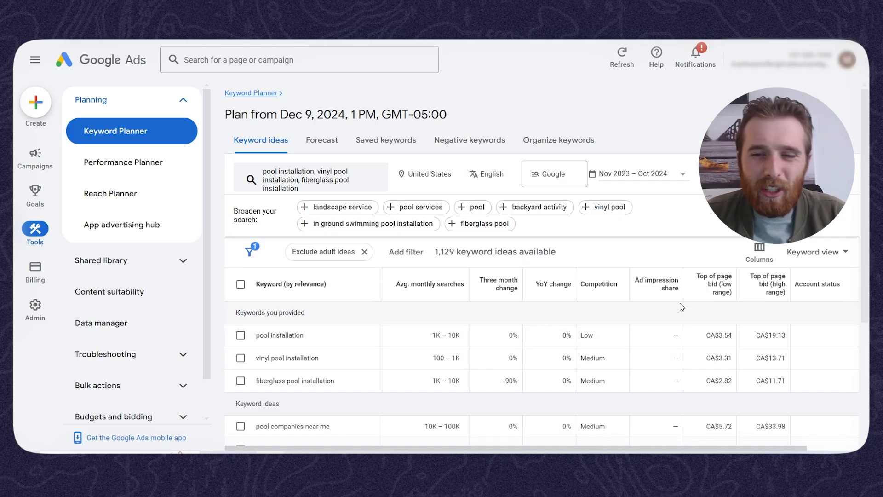
{"action": "mouse_move", "coordinate": [662, 288]}
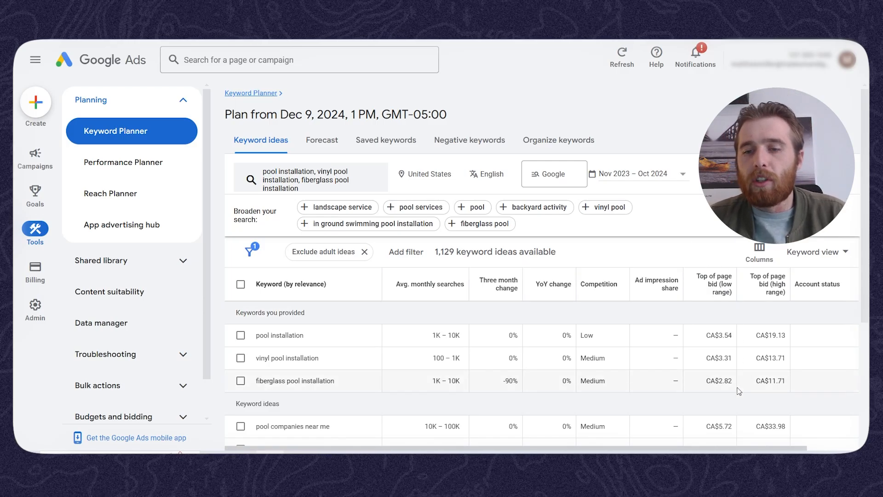
{"action": "scroll", "coordinate": [707, 262], "scroll_direction": "down", "scroll_amount": 2}
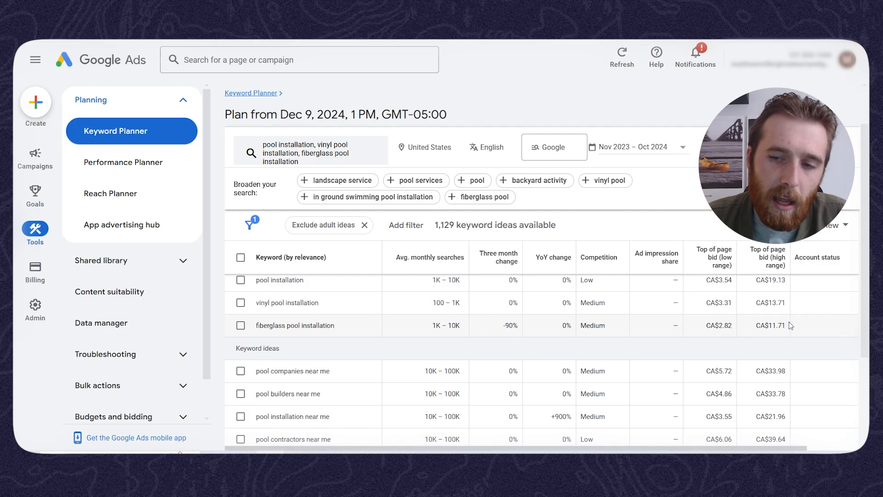
{"action": "scroll", "coordinate": [717, 297], "scroll_direction": "up", "scroll_amount": 2}
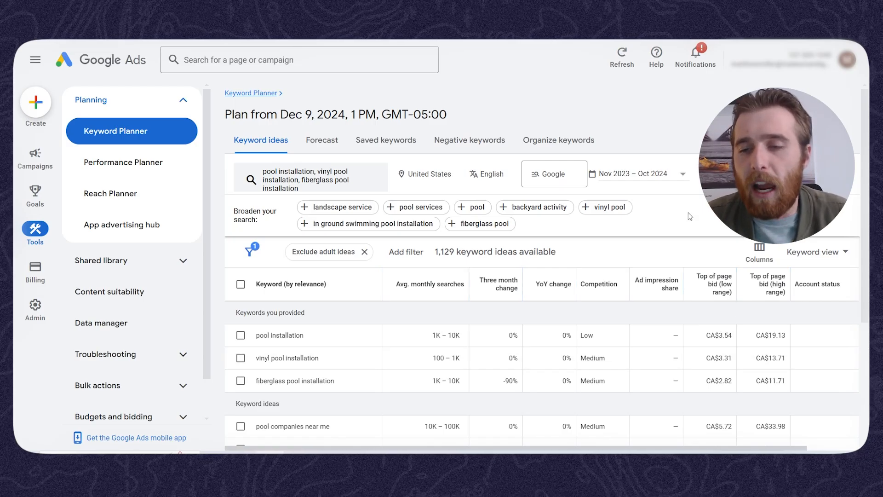
{"action": "scroll", "coordinate": [708, 276], "scroll_direction": "down", "scroll_amount": 5}
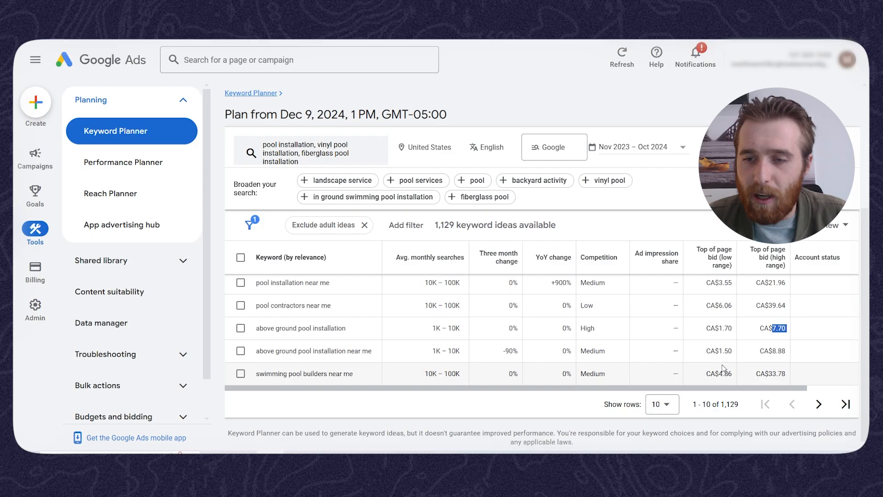
{"action": "scroll", "coordinate": [723, 368], "scroll_direction": "up", "scroll_amount": 5}
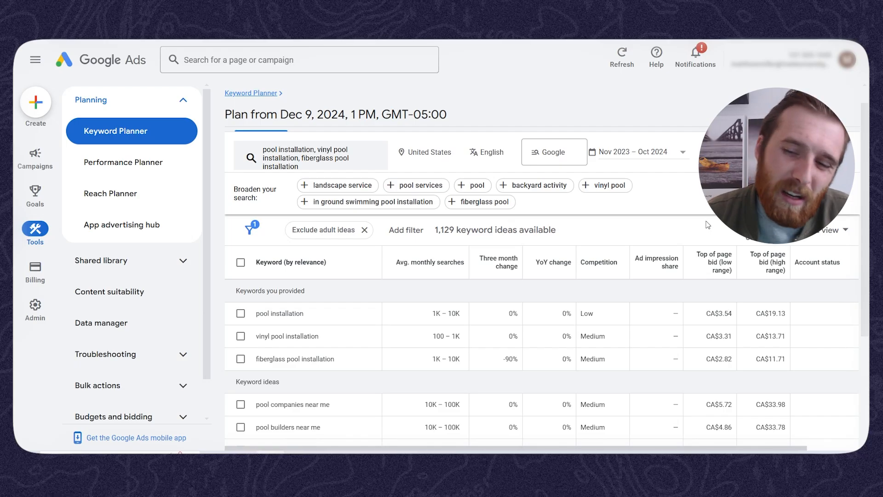
- Set the keyword results table to show 500 rows per page
{"action": "scroll", "coordinate": [717, 266], "scroll_direction": "down", "scroll_amount": 1}
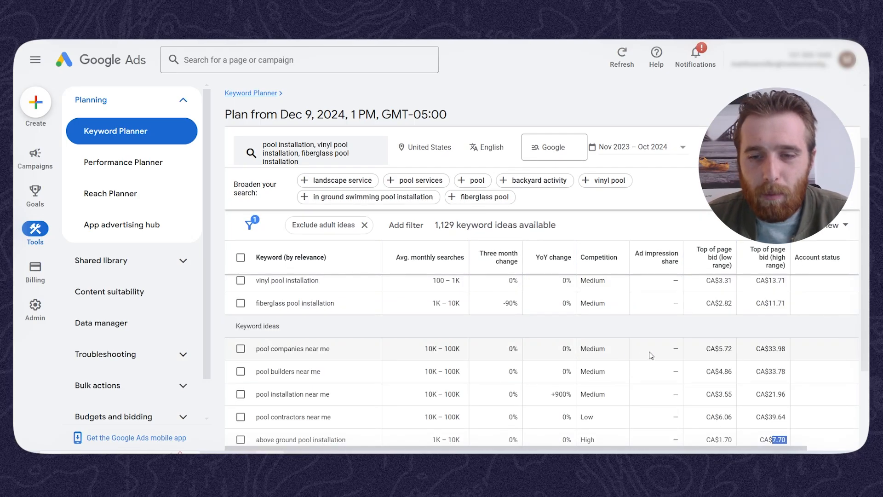
{"action": "scroll", "coordinate": [572, 360], "scroll_direction": "down", "scroll_amount": 3}
{"action": "scroll", "coordinate": [506, 230], "scroll_direction": "up", "scroll_amount": 6}
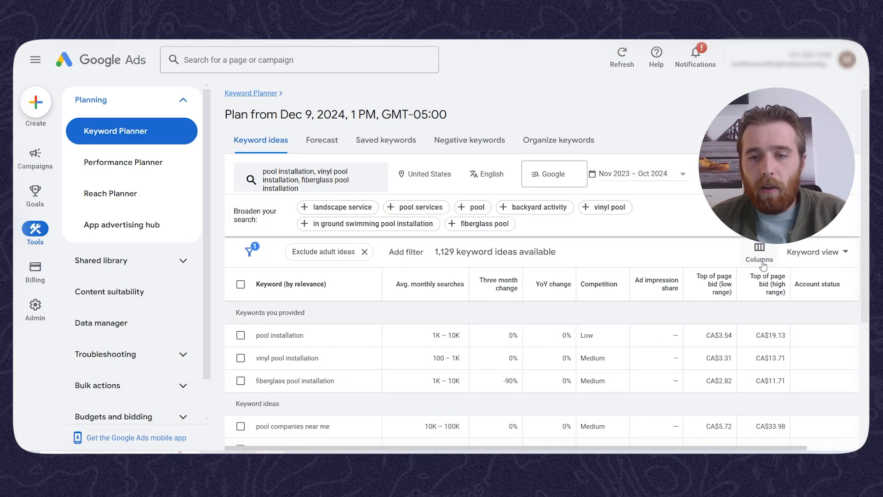
{"action": "scroll", "coordinate": [492, 257], "scroll_direction": "down", "scroll_amount": 5}
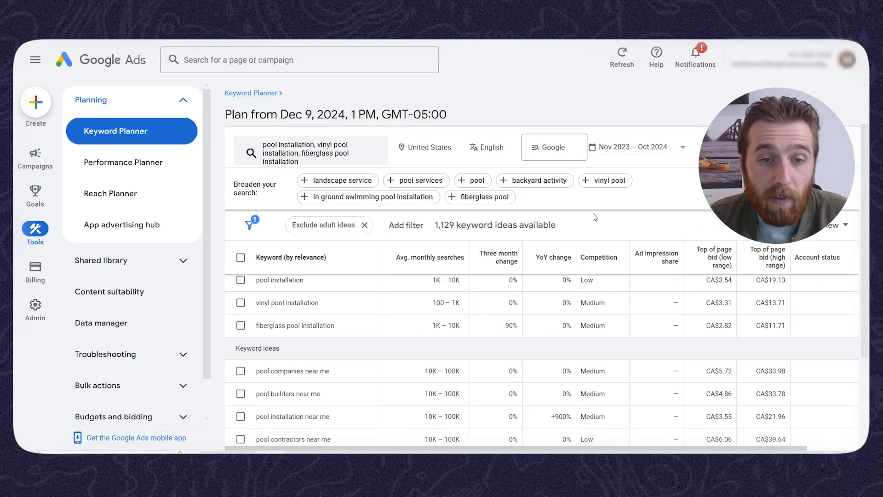
{"action": "scroll", "coordinate": [598, 390], "scroll_direction": "down", "scroll_amount": 1}
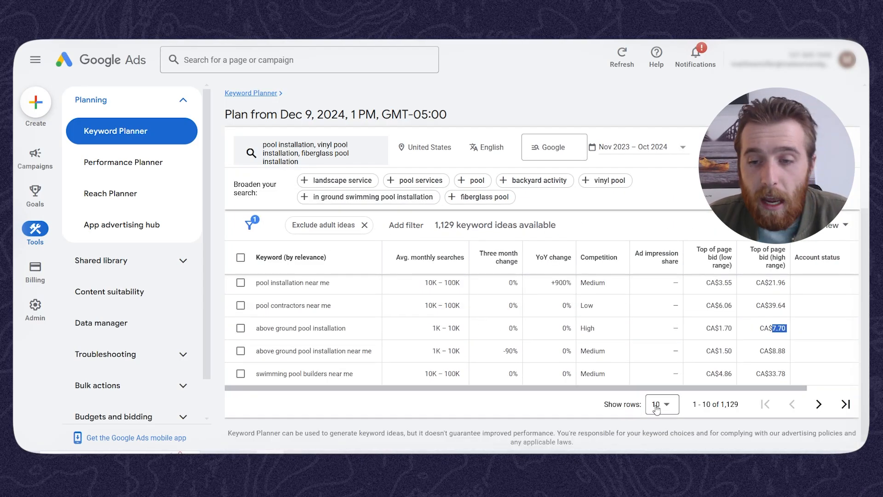
{"action": "left_click", "coordinate": [658, 404]}
{"action": "left_click", "coordinate": [661, 397]}
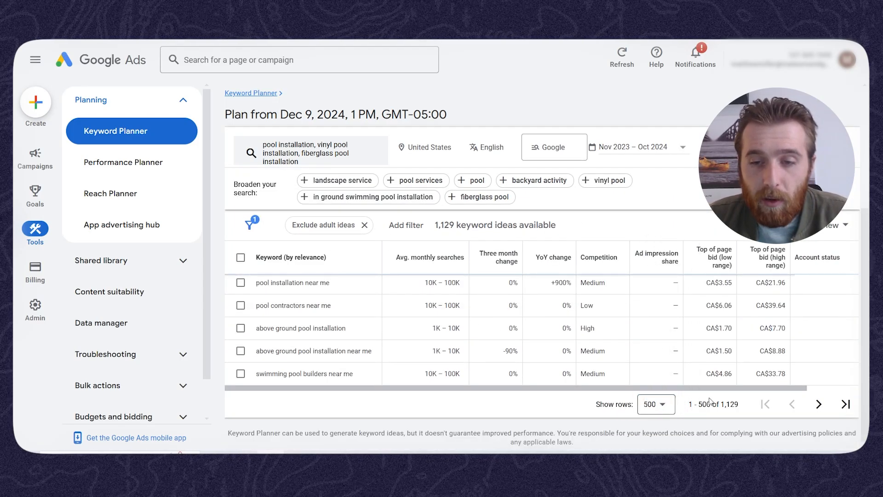
- Open the keyword refinement options and expand the Brand or Non-Brand category
{"action": "scroll", "coordinate": [517, 319], "scroll_direction": "up", "scroll_amount": 3}
{"action": "scroll", "coordinate": [519, 318], "scroll_direction": "up", "scroll_amount": 1}
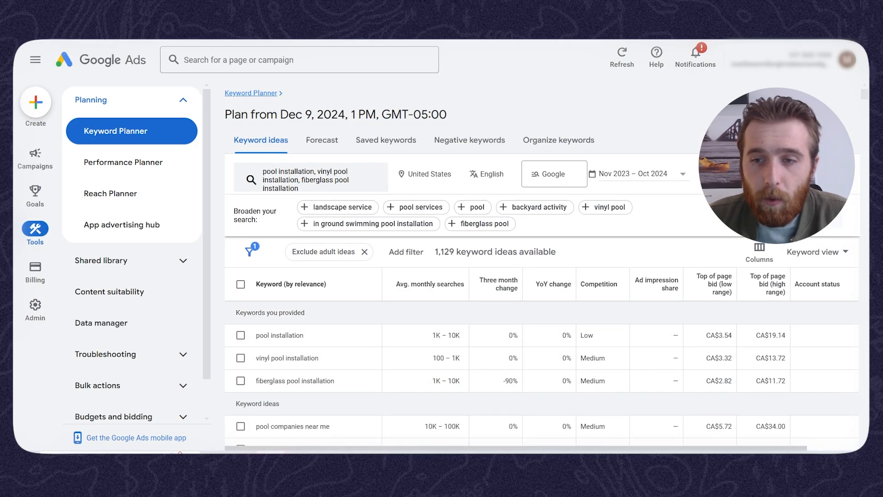
{"action": "left_click", "coordinate": [746, 312]}
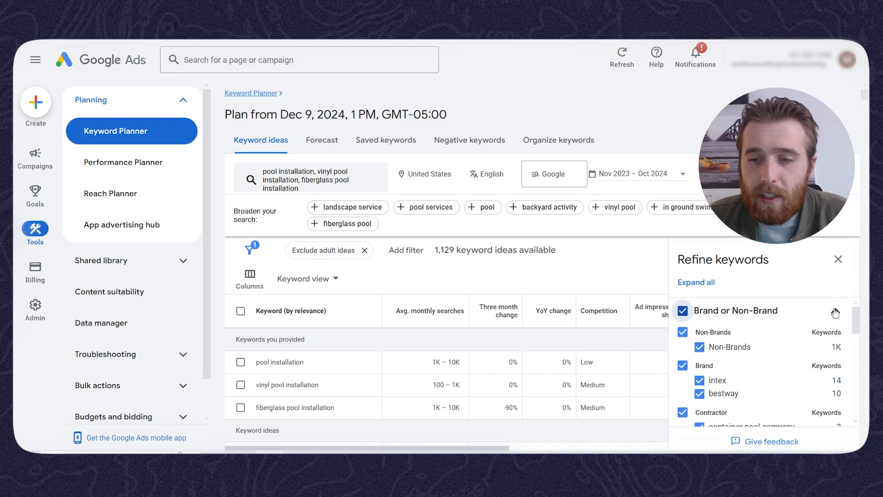
{"action": "left_click", "coordinate": [835, 313]}
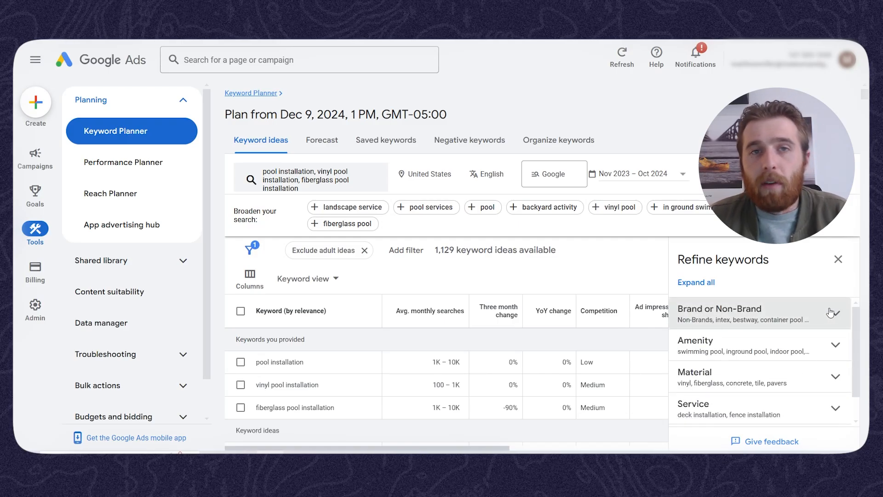
{"action": "left_click", "coordinate": [830, 312]}
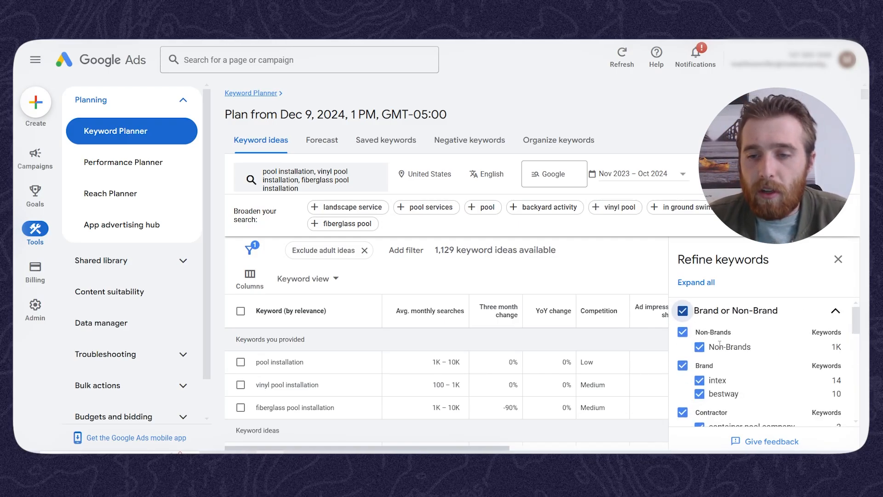
- Exclude the Brand, Contractor and Other Brands keyword groups from the ideas, keeping Non-Brands included
{"action": "scroll", "coordinate": [704, 350], "scroll_direction": "down", "scroll_amount": 2}
{"action": "scroll", "coordinate": [699, 355], "scroll_direction": "up", "scroll_amount": 2}
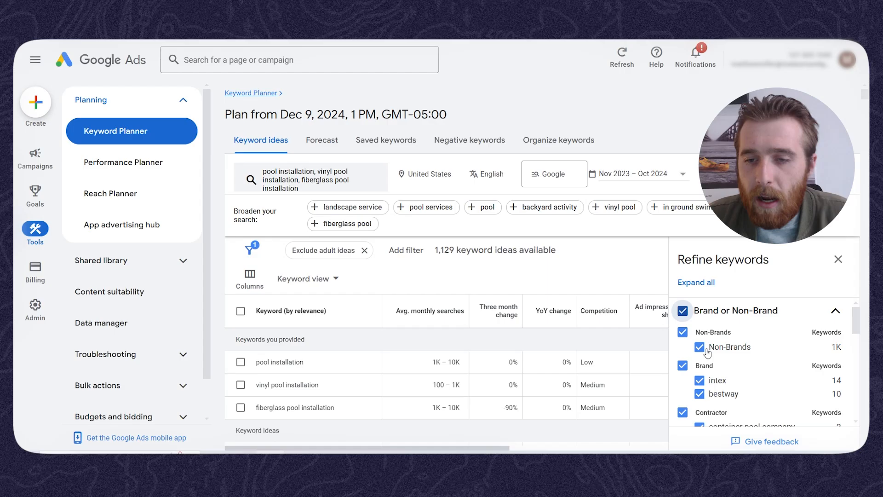
{"action": "left_click", "coordinate": [683, 365]}
{"action": "scroll", "coordinate": [748, 368], "scroll_direction": "down", "scroll_amount": 1}
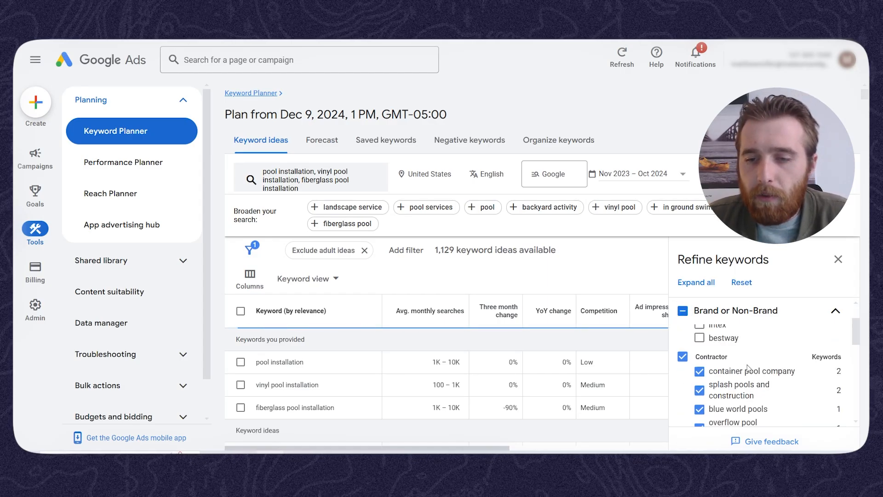
{"action": "scroll", "coordinate": [694, 374], "scroll_direction": "down", "scroll_amount": 1}
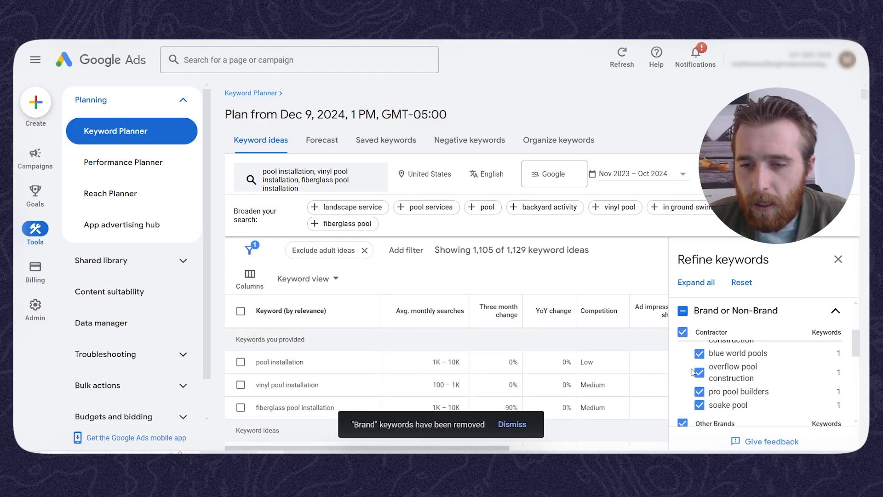
{"action": "scroll", "coordinate": [693, 372], "scroll_direction": "up", "scroll_amount": 1}
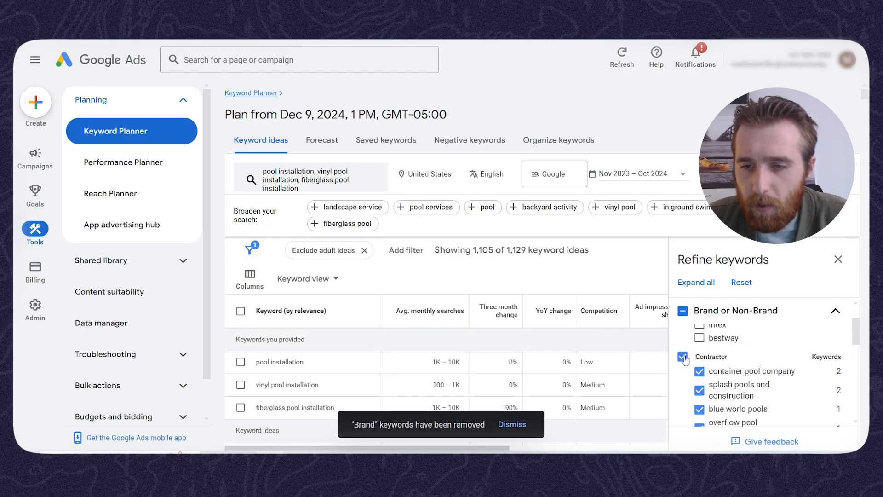
{"action": "left_click", "coordinate": [682, 356]}
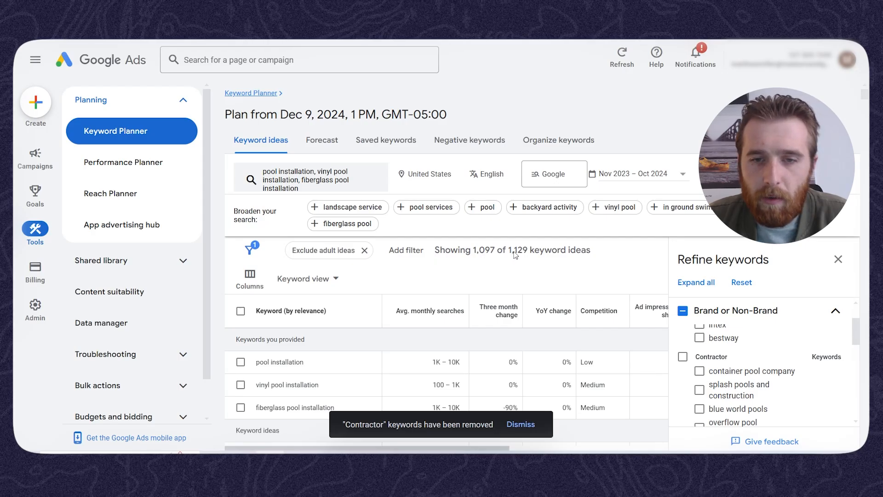
{"action": "scroll", "coordinate": [758, 349], "scroll_direction": "down", "scroll_amount": 4}
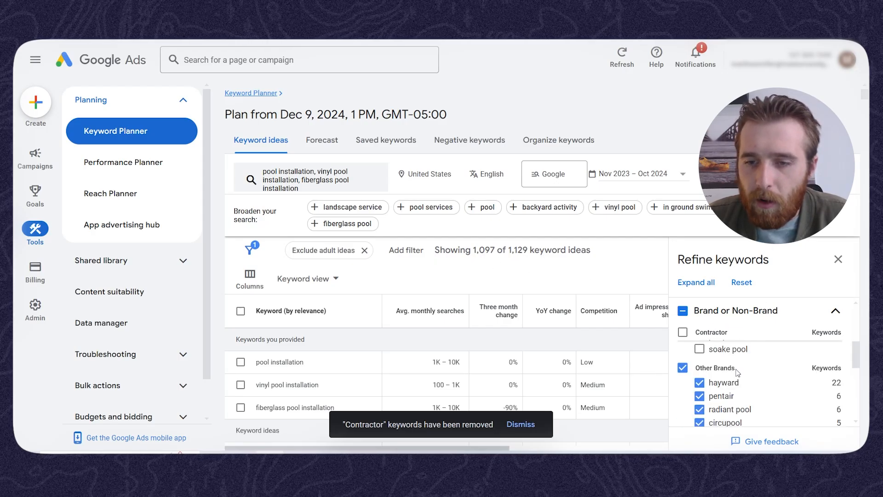
{"action": "left_click", "coordinate": [683, 368]}
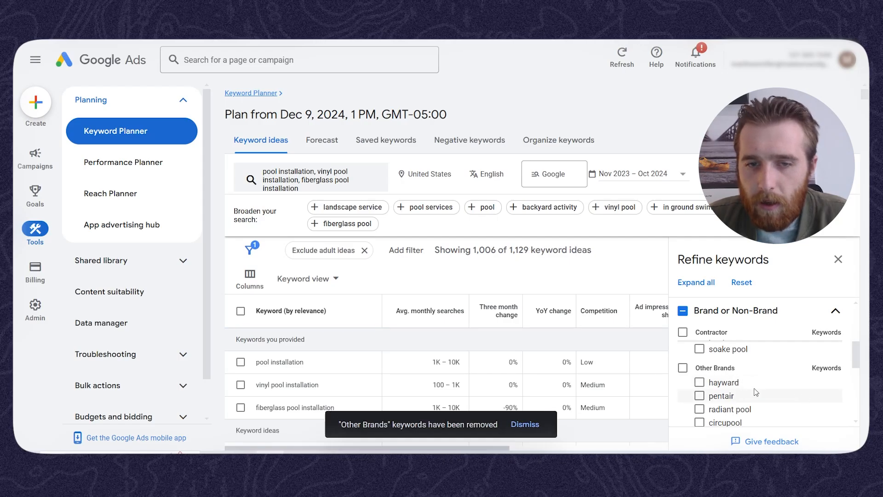
- Expand the Amenity category and exclude the indoor pool, heated pool and hot tub keywords
{"action": "scroll", "coordinate": [756, 391], "scroll_direction": "down", "scroll_amount": 3}
{"action": "scroll", "coordinate": [756, 392], "scroll_direction": "down", "scroll_amount": 1}
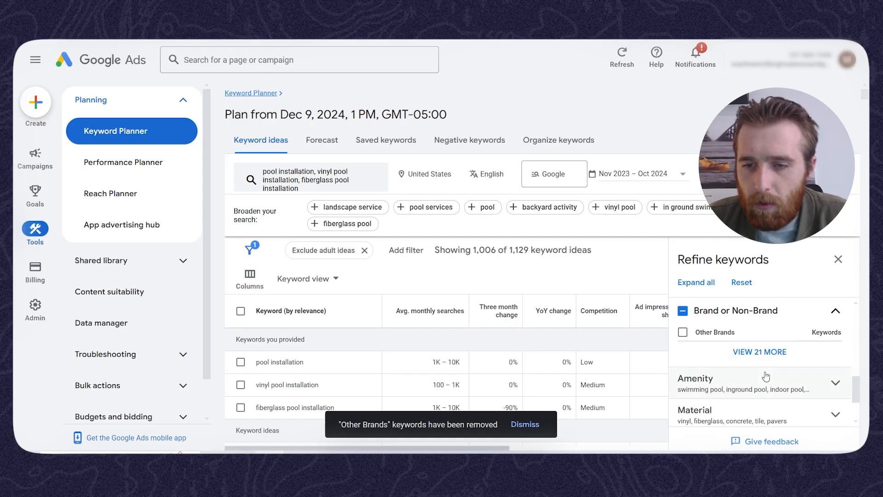
{"action": "left_click", "coordinate": [712, 383]}
{"action": "scroll", "coordinate": [708, 384], "scroll_direction": "down", "scroll_amount": 1}
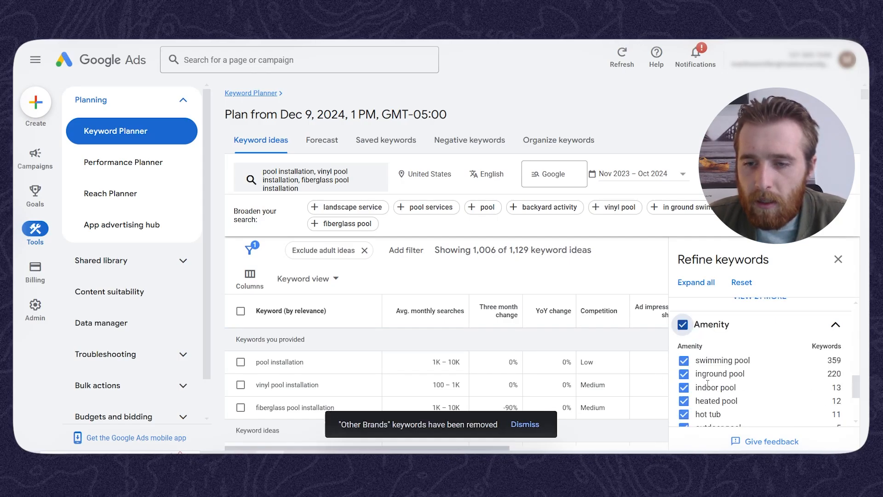
{"action": "left_click", "coordinate": [684, 389]}
{"action": "left_click", "coordinate": [683, 402]}
{"action": "left_click", "coordinate": [684, 415]}
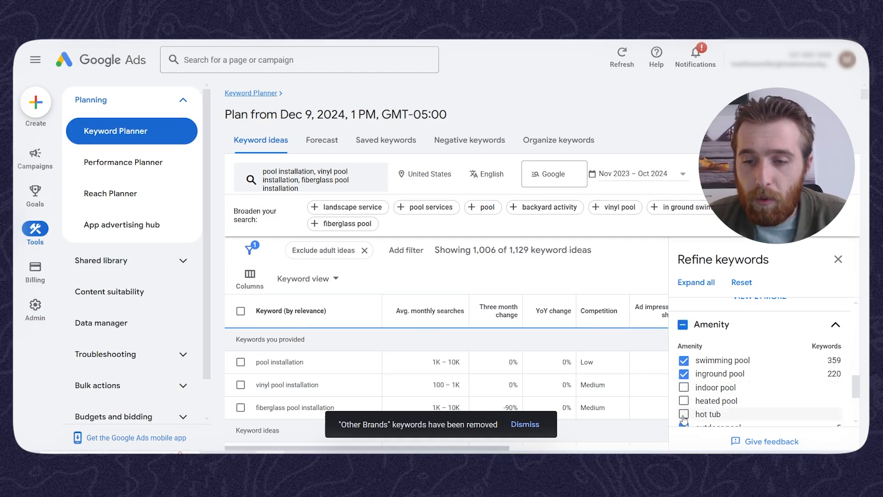
{"action": "scroll", "coordinate": [684, 416], "scroll_direction": "down", "scroll_amount": 1}
{"action": "scroll", "coordinate": [688, 375], "scroll_direction": "up", "scroll_amount": 1}
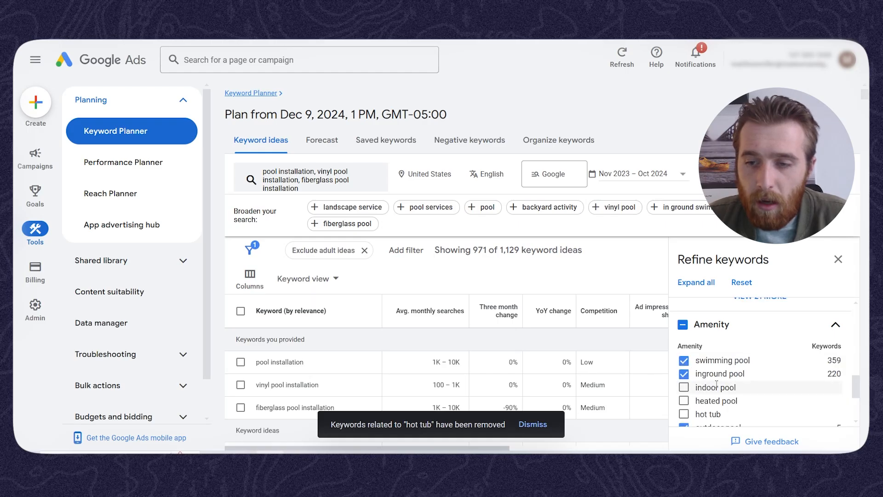
- Exclude the concrete, tile, pavers, glass and Other keywords in the Material category, keeping vinyl and fiberglass
{"action": "scroll", "coordinate": [697, 373], "scroll_direction": "down", "scroll_amount": 2}
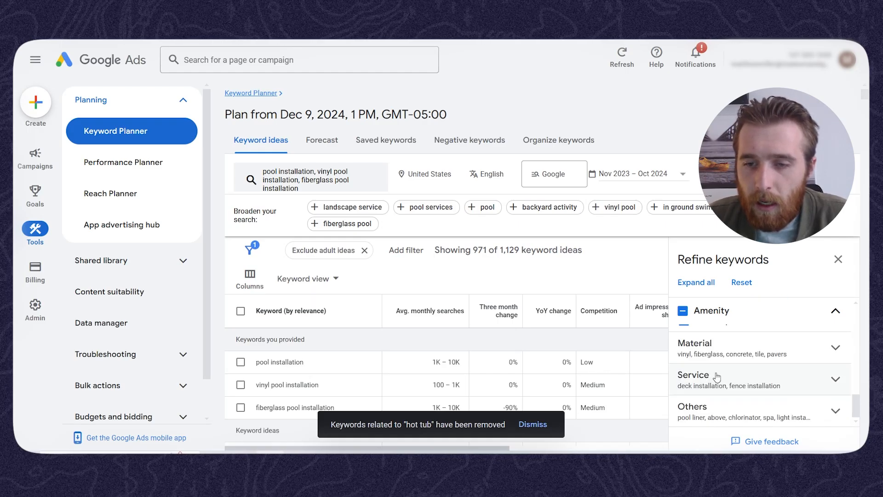
{"action": "left_click", "coordinate": [745, 354]}
{"action": "scroll", "coordinate": [750, 370], "scroll_direction": "down", "scroll_amount": 1}
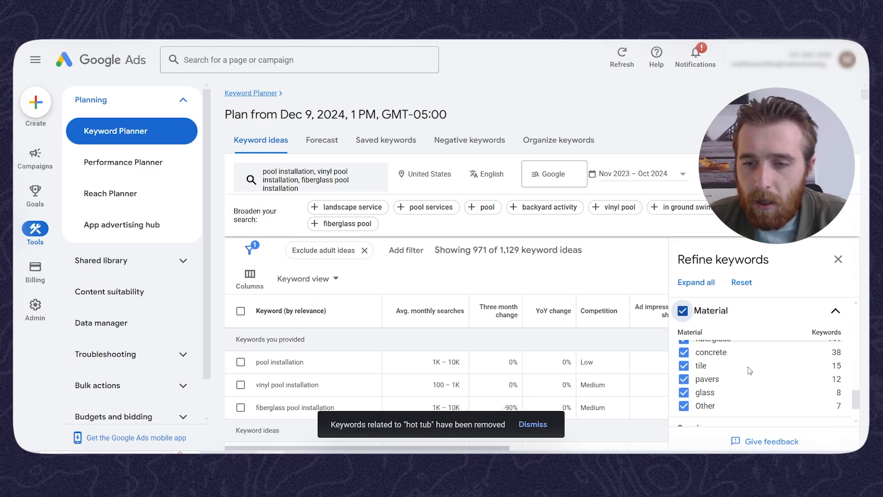
{"action": "left_click", "coordinate": [683, 365]}
{"action": "left_click", "coordinate": [684, 378]}
{"action": "left_click", "coordinate": [684, 392]}
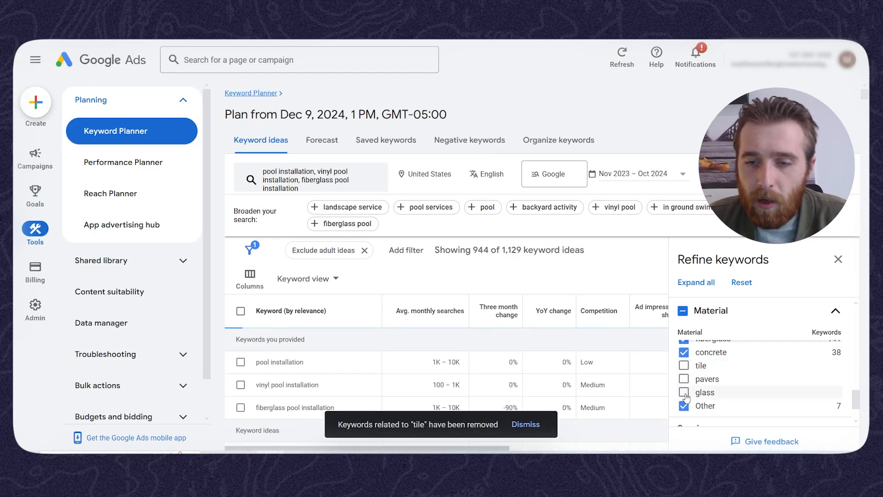
{"action": "left_click", "coordinate": [684, 407]}
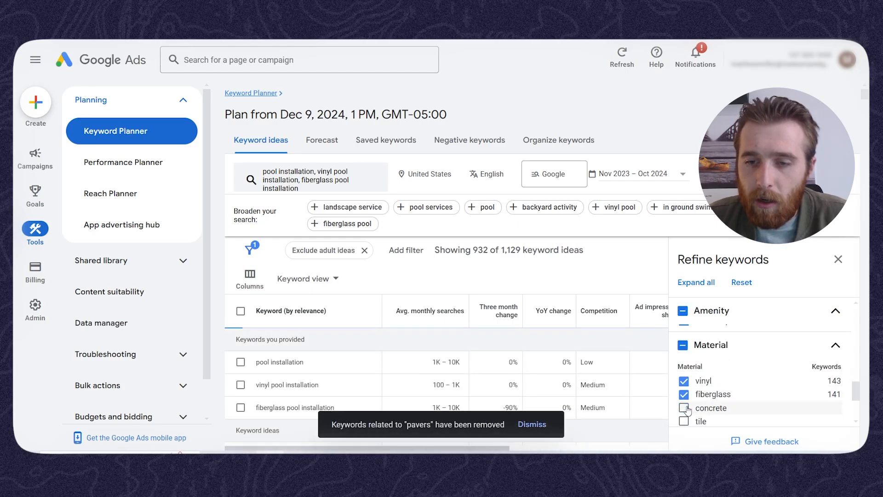
- Expand the Service category and exclude the deck installation and fence installation keywords
{"action": "scroll", "coordinate": [745, 382], "scroll_direction": "down", "scroll_amount": 4}
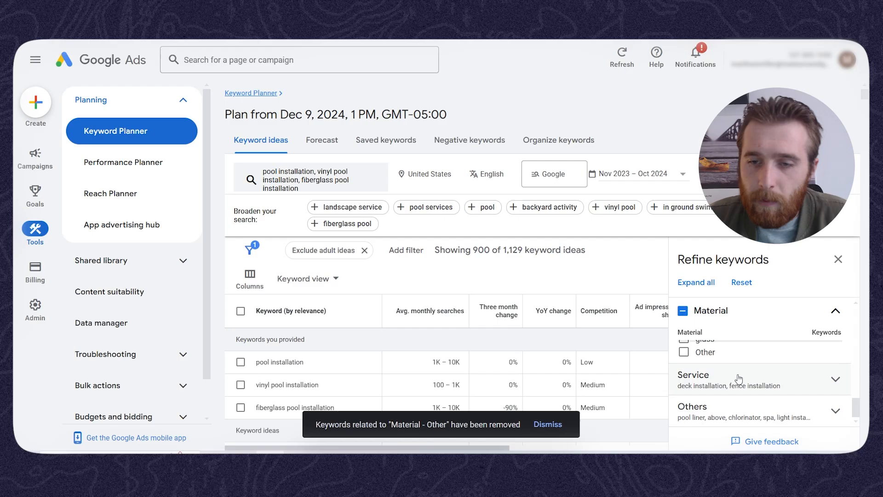
{"action": "left_click", "coordinate": [755, 376]}
{"action": "left_click", "coordinate": [684, 370]}
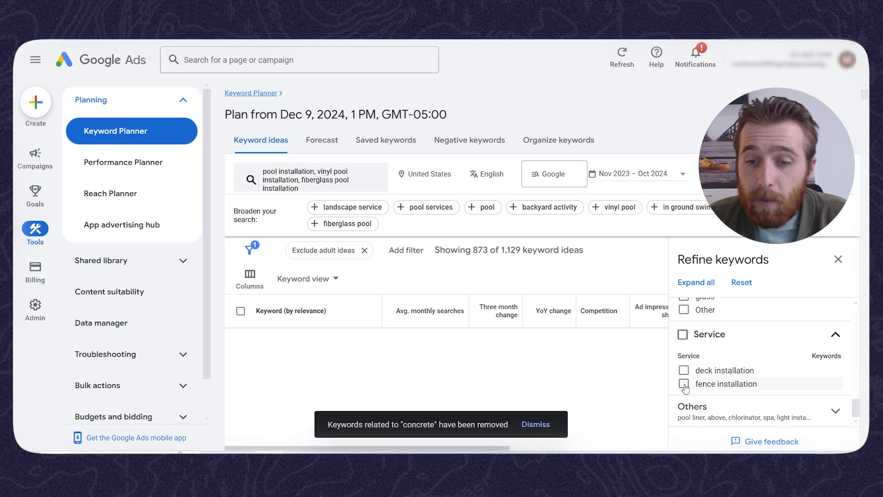
- Exclude fence installation and all Others keywords: pool liner, above, chlorinator, spa, light installation, electrical, railing and plumbing
{"action": "left_click", "coordinate": [684, 383]}
{"action": "left_click", "coordinate": [730, 408]}
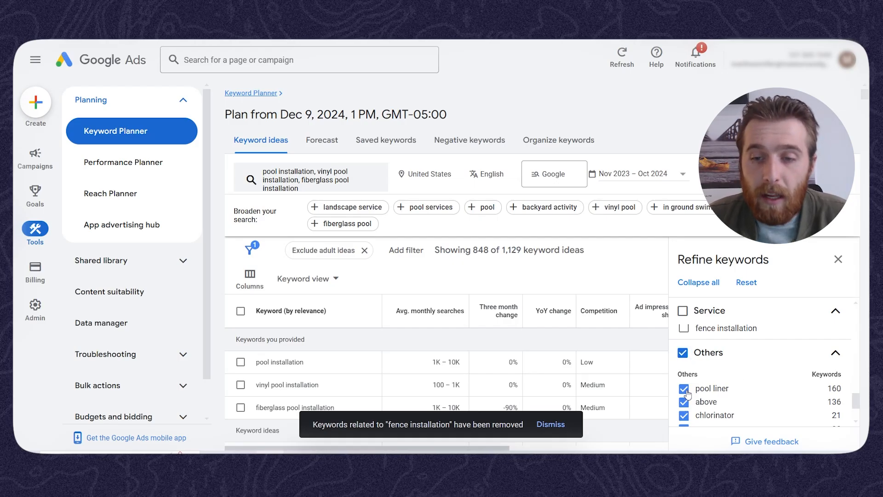
{"action": "left_click", "coordinate": [685, 390]}
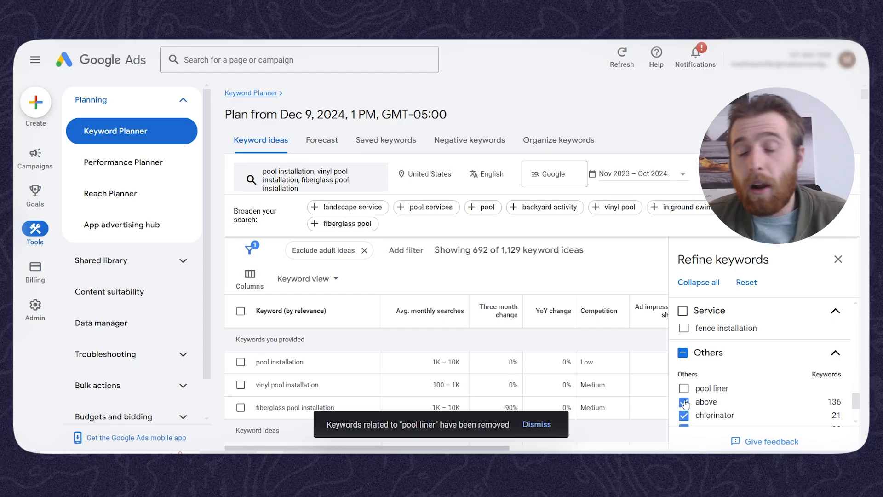
{"action": "left_click", "coordinate": [685, 402]}
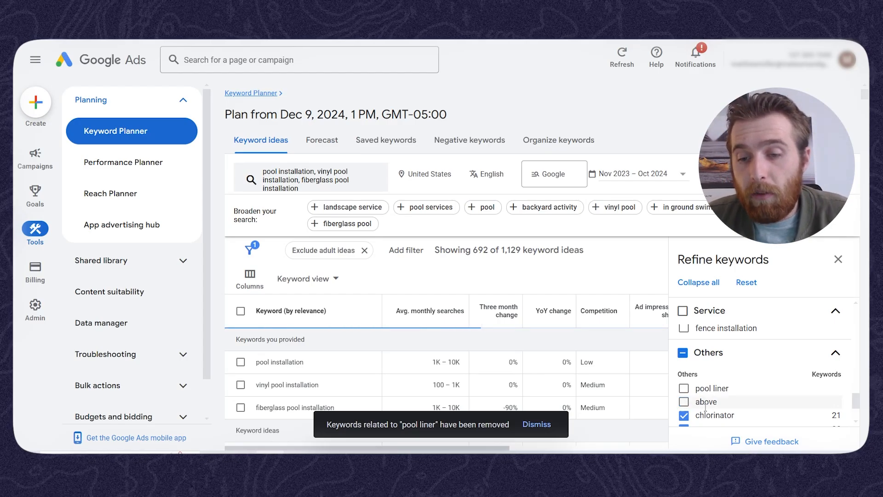
{"action": "left_click", "coordinate": [683, 360]}
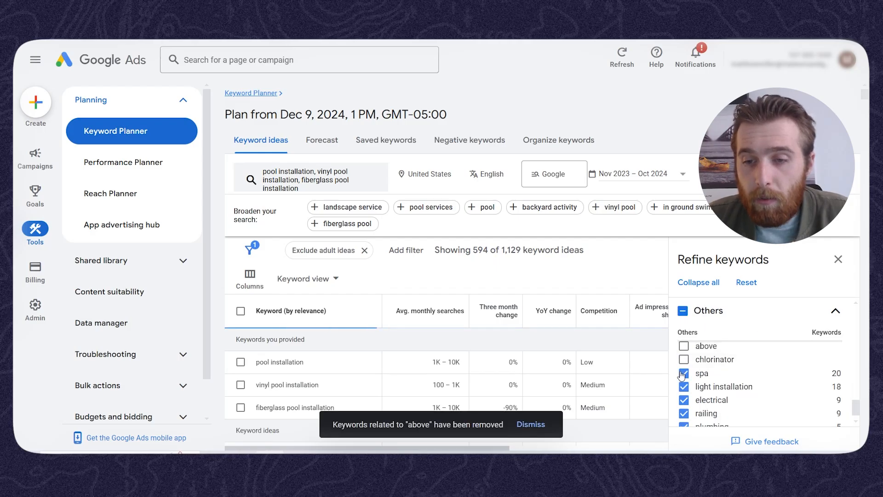
{"action": "left_click", "coordinate": [684, 373]}
{"action": "left_click", "coordinate": [684, 387]}
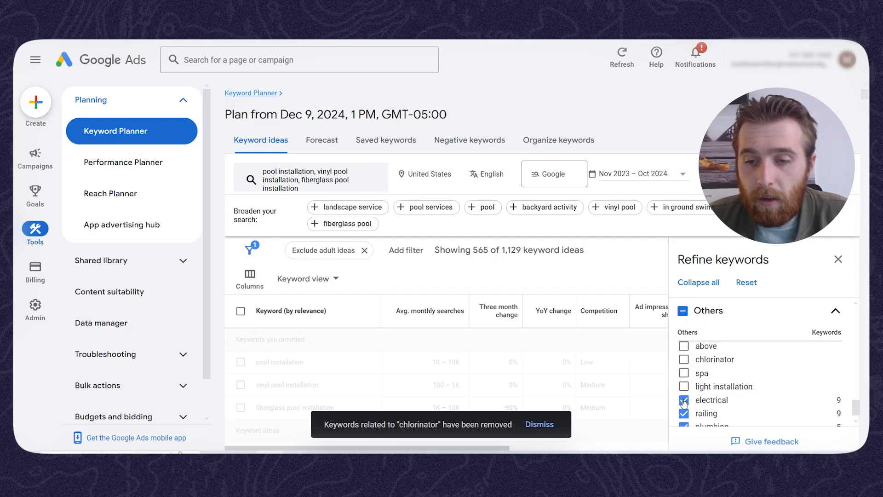
{"action": "left_click", "coordinate": [684, 400]}
{"action": "left_click", "coordinate": [683, 398]}
{"action": "left_click", "coordinate": [684, 415]}
{"action": "scroll", "coordinate": [703, 409], "scroll_direction": "down", "scroll_amount": 2}
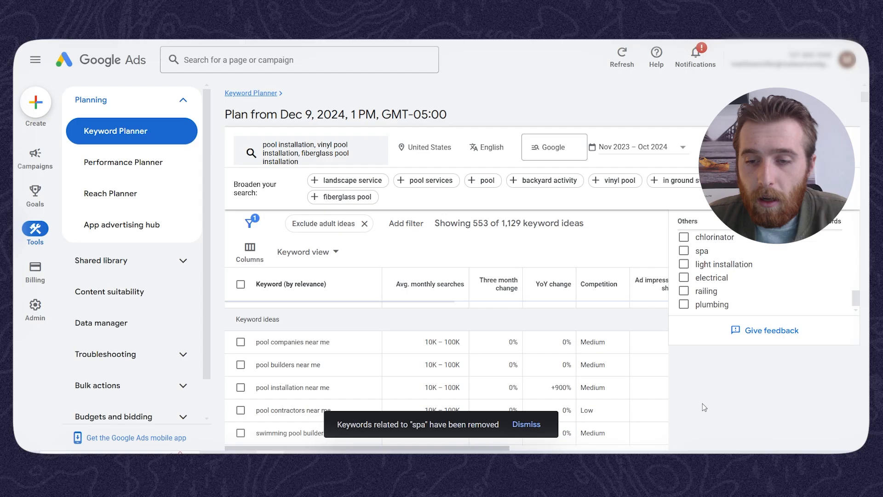
- Collapse the Brand or Non-Brand category, check the exclusions in the remaining categories and close the keyword refinement
{"action": "scroll", "coordinate": [764, 326], "scroll_direction": "up", "scroll_amount": 10}
{"action": "scroll", "coordinate": [761, 325], "scroll_direction": "up", "scroll_amount": 2}
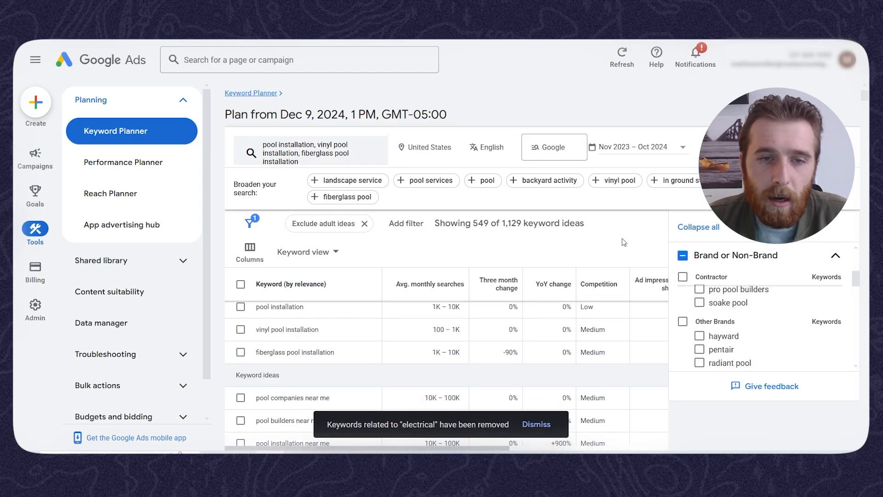
{"action": "scroll", "coordinate": [766, 314], "scroll_direction": "up", "scroll_amount": 1}
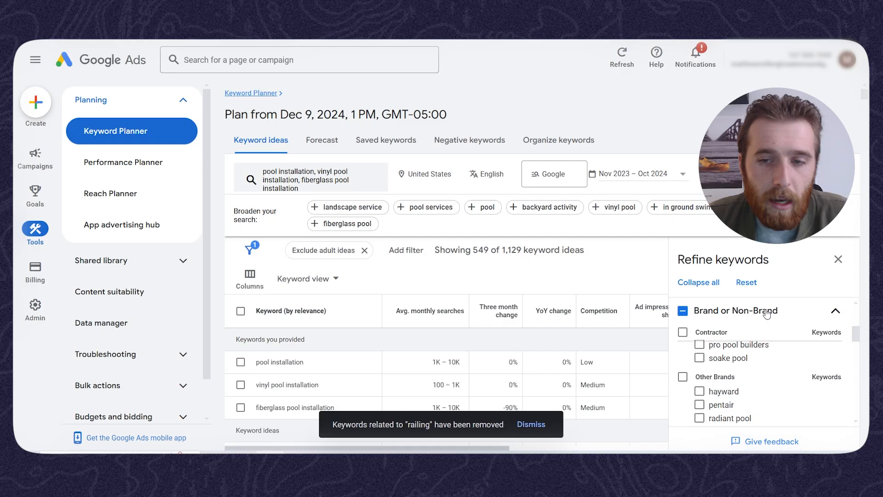
{"action": "left_click", "coordinate": [835, 311]}
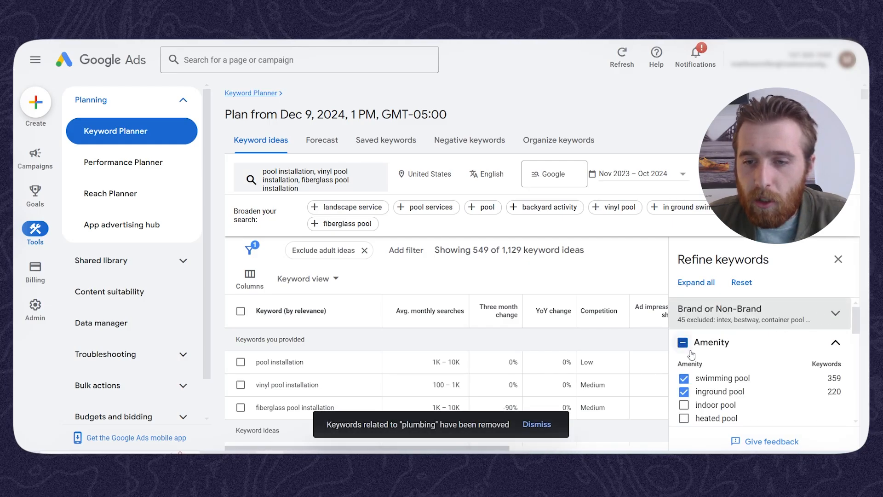
{"action": "scroll", "coordinate": [758, 350], "scroll_direction": "down", "scroll_amount": 5}
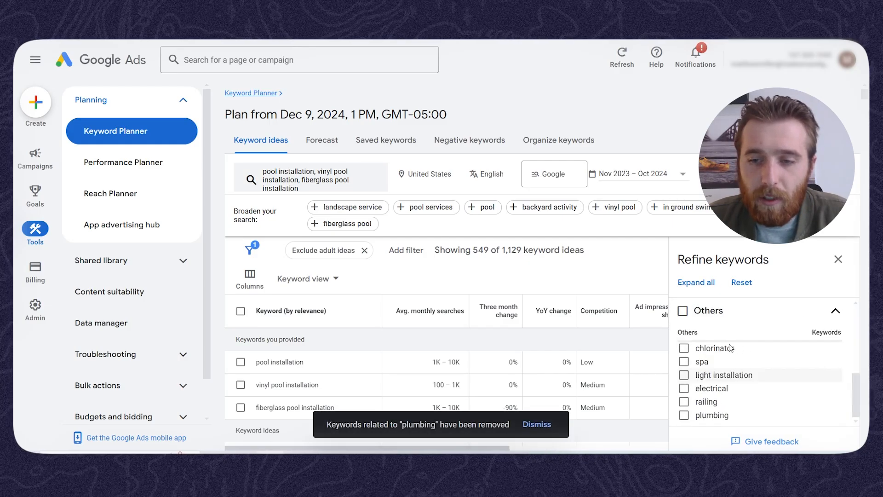
{"action": "scroll", "coordinate": [731, 348], "scroll_direction": "down", "scroll_amount": 5}
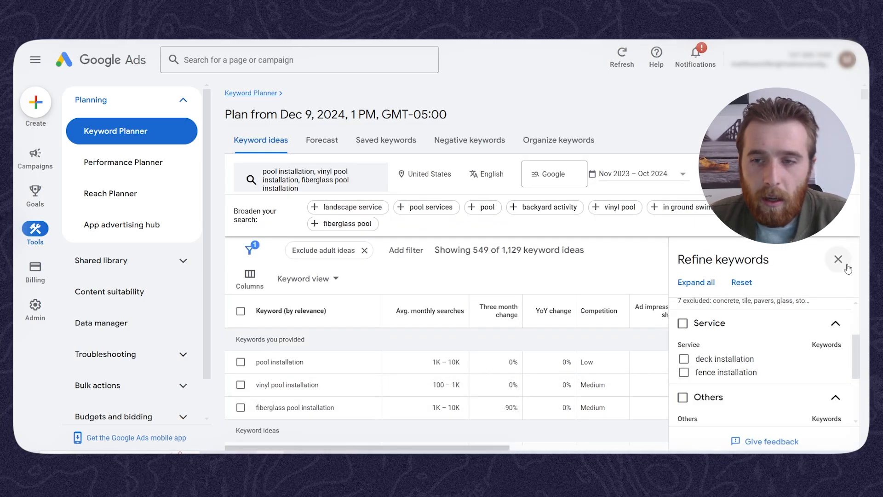
{"action": "left_click", "coordinate": [838, 259]}
- Select the three provided keywords: pool installation, vinyl pool installation and fiberglass pool installation
{"action": "scroll", "coordinate": [380, 309], "scroll_direction": "down", "scroll_amount": 1}
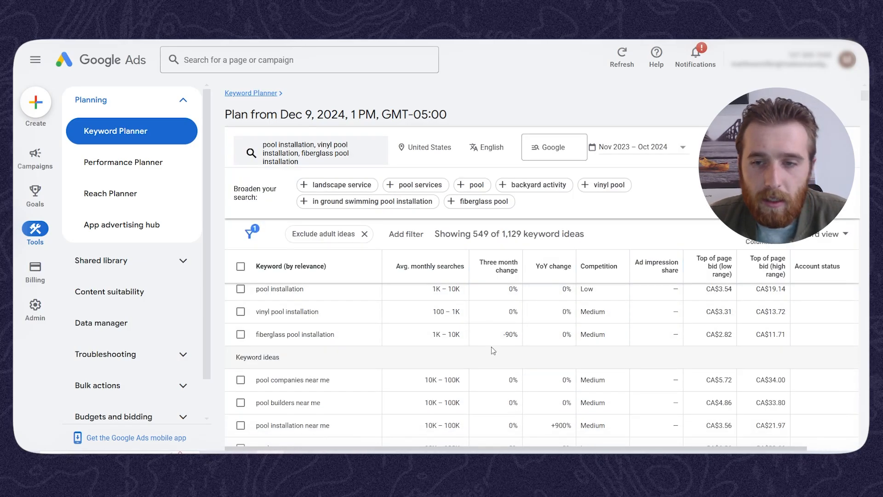
{"action": "scroll", "coordinate": [244, 346], "scroll_direction": "up", "scroll_amount": 1}
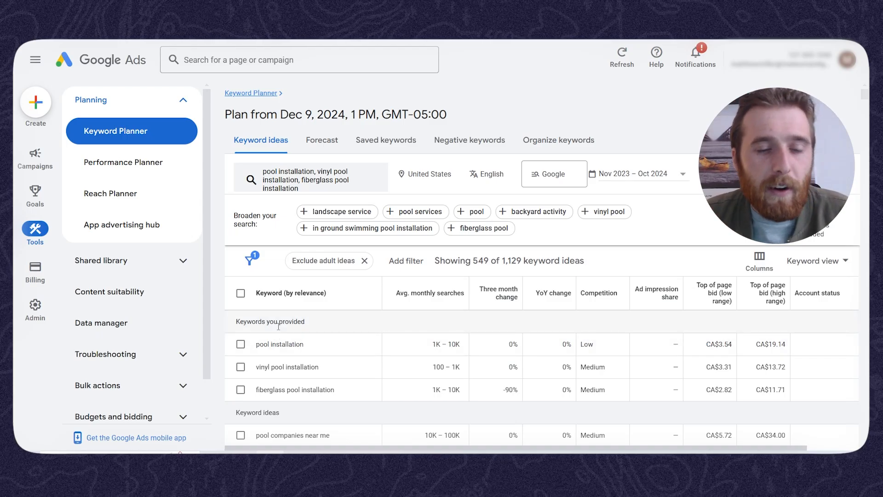
{"action": "left_click", "coordinate": [240, 345]}
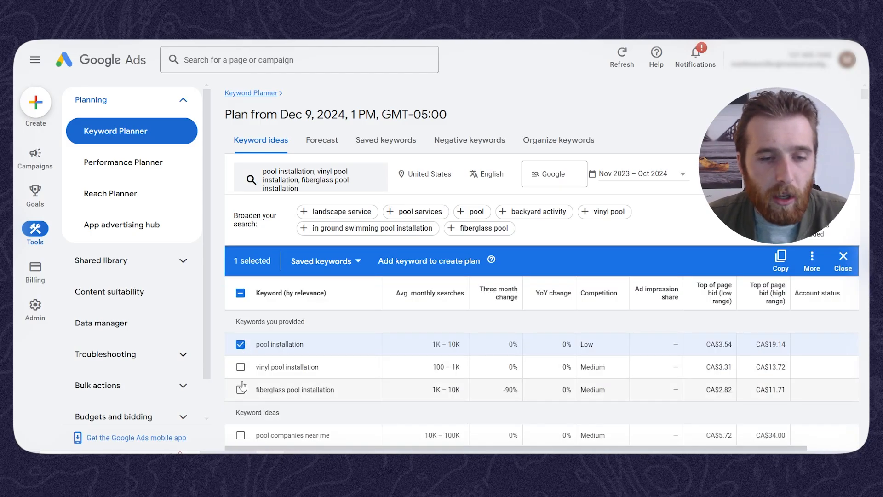
{"action": "left_click", "coordinate": [241, 367]}
{"action": "left_click", "coordinate": [240, 390]}
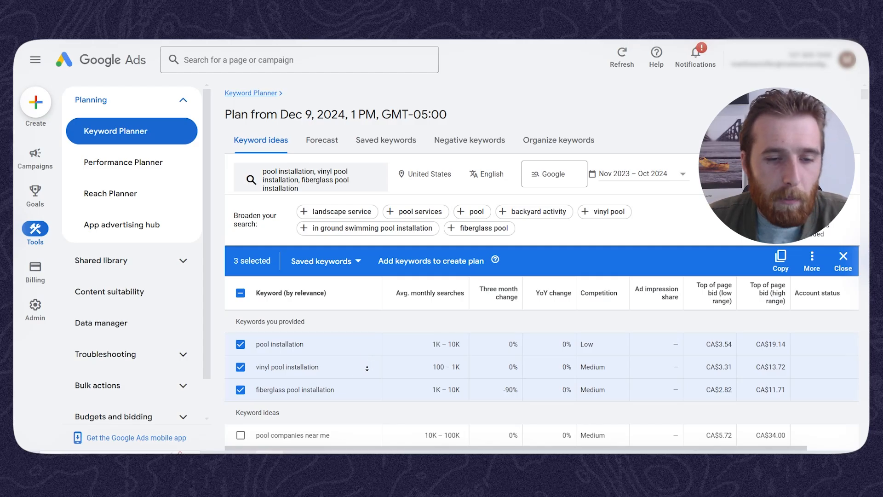
- Add pool companies near me, pool builders near me, pool installation near me and pool contractors near me to the selection
{"action": "scroll", "coordinate": [364, 368], "scroll_direction": "down", "scroll_amount": 3}
{"action": "scroll", "coordinate": [368, 370], "scroll_direction": "down", "scroll_amount": 1}
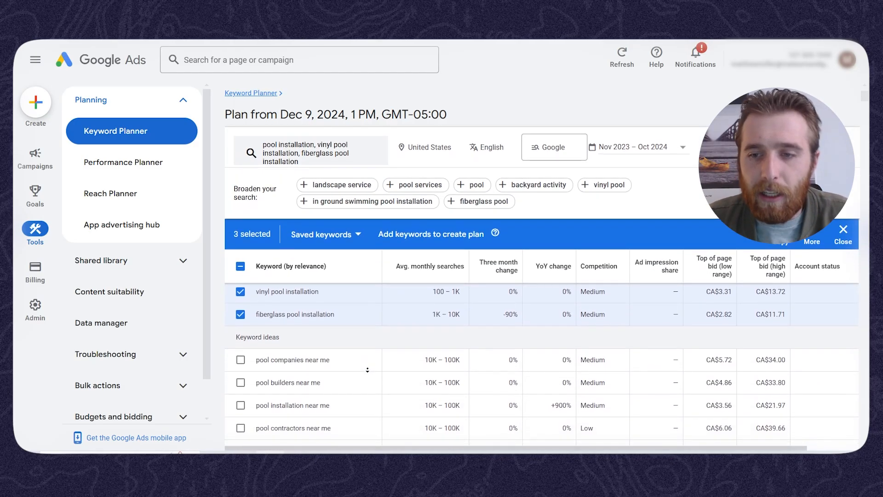
{"action": "scroll", "coordinate": [368, 373], "scroll_direction": "down", "scroll_amount": 1}
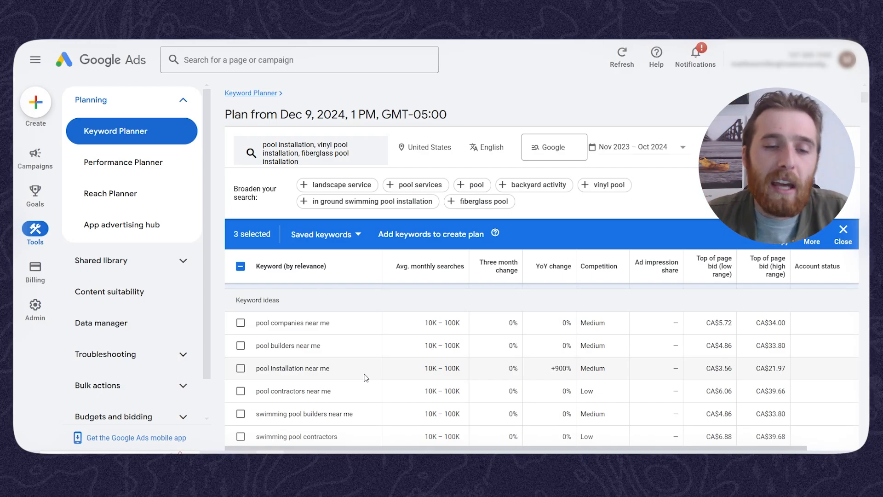
{"action": "left_click", "coordinate": [241, 323]}
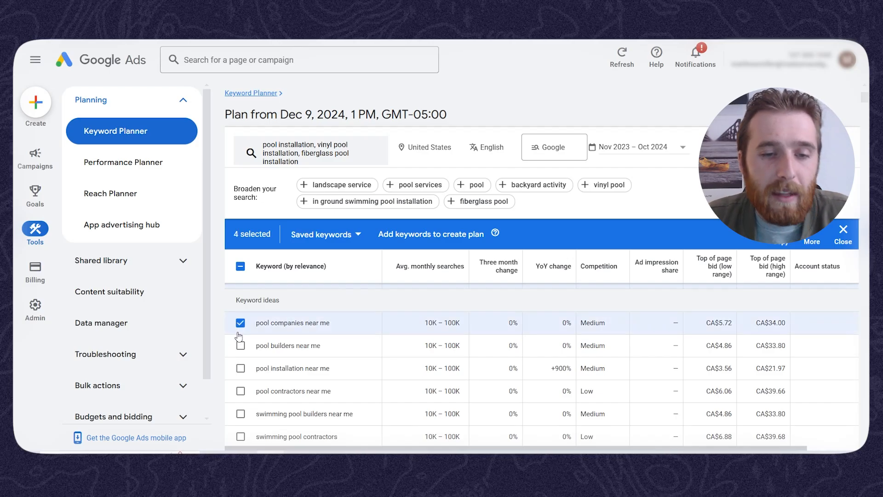
{"action": "left_click", "coordinate": [241, 346]}
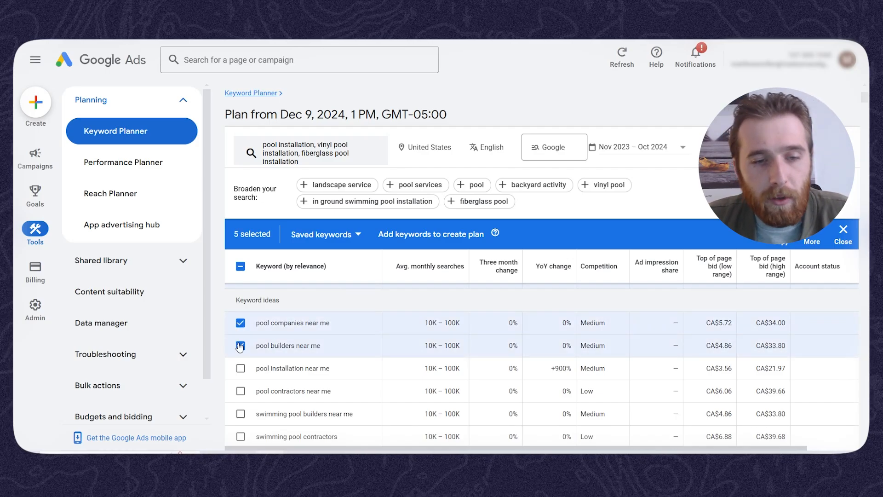
{"action": "left_click", "coordinate": [240, 368]}
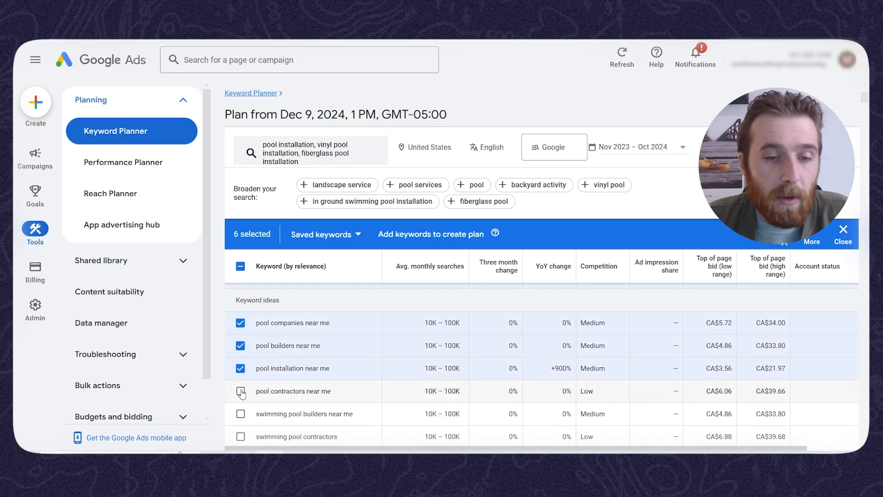
{"action": "left_click", "coordinate": [240, 391]}
- Also select swimming pool builders near me, swimming pool contractors, swimming pool installers near me, swimming pool installation and pool construction near me
{"action": "scroll", "coordinate": [331, 368], "scroll_direction": "down", "scroll_amount": 1}
{"action": "scroll", "coordinate": [332, 377], "scroll_direction": "down", "scroll_amount": 3}
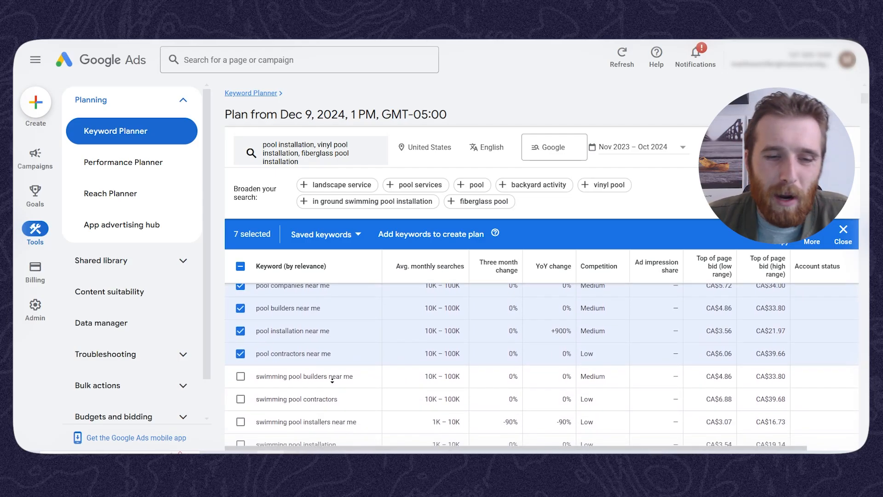
{"action": "left_click", "coordinate": [240, 312]}
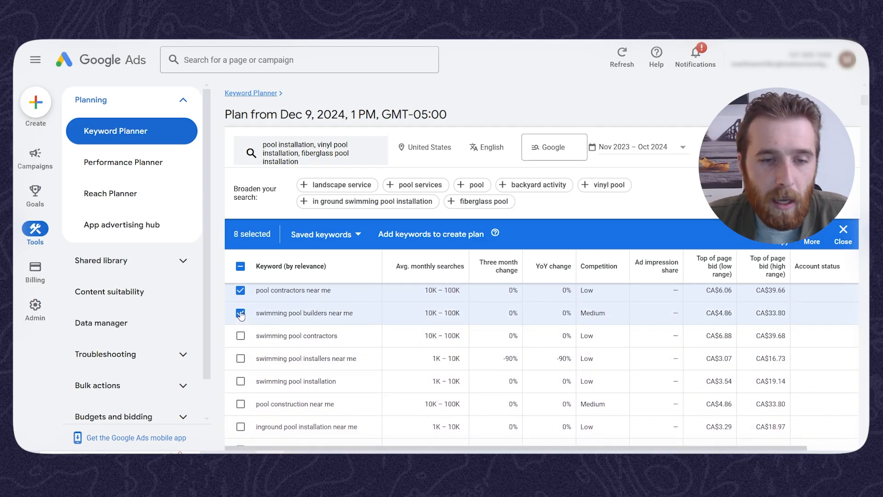
{"action": "left_click", "coordinate": [240, 335]}
{"action": "left_click", "coordinate": [240, 358]}
{"action": "left_click", "coordinate": [240, 381]}
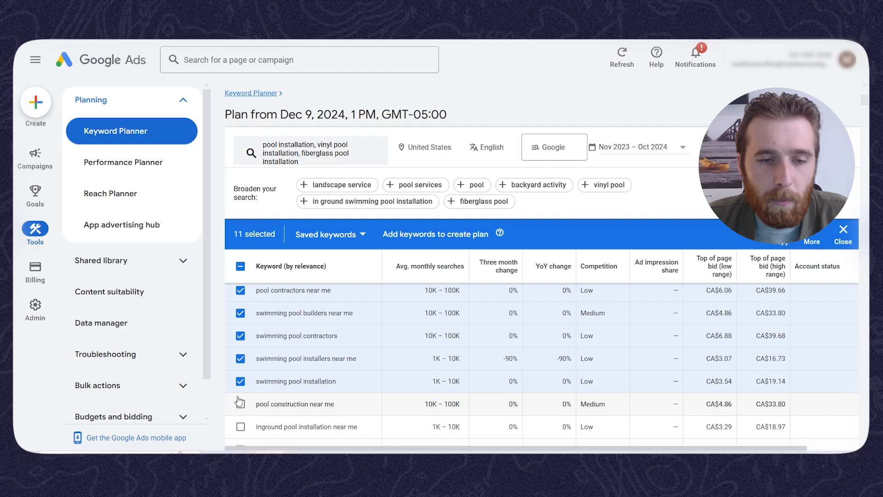
{"action": "left_click", "coordinate": [240, 404]}
- Add inground pool installation near me and swimming pool companies near me to the selected keywords
{"action": "scroll", "coordinate": [304, 388], "scroll_direction": "down", "scroll_amount": 1}
{"action": "scroll", "coordinate": [304, 388], "scroll_direction": "down", "scroll_amount": 3}
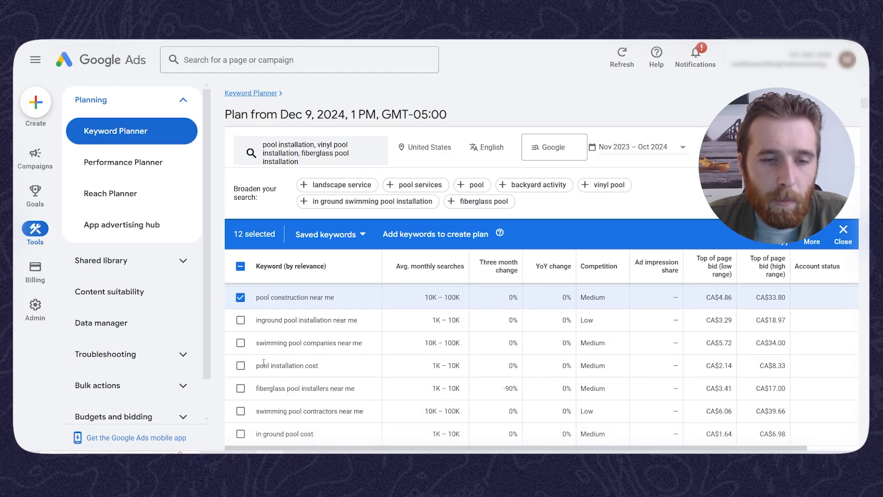
{"action": "left_click", "coordinate": [240, 323]}
{"action": "left_click", "coordinate": [240, 343]}
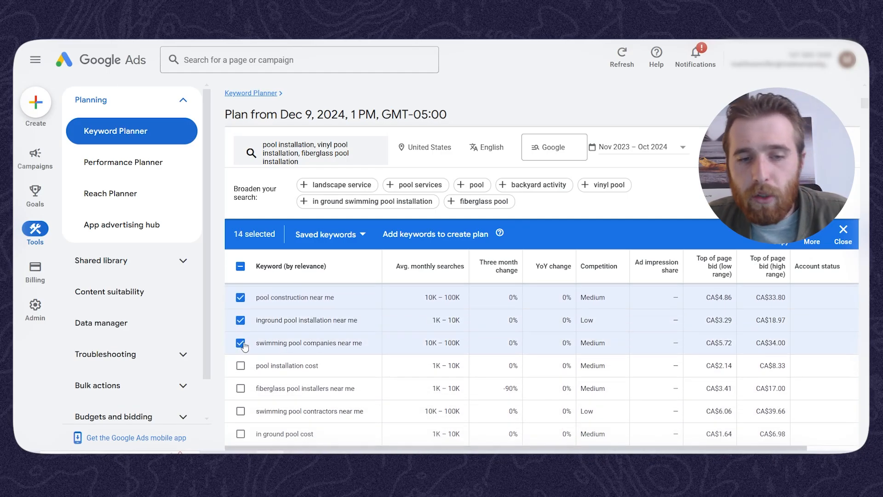
- Try adding pool installation cost to the selection, checking its average monthly searches against swimming pool companies near me
{"action": "scroll", "coordinate": [360, 362], "scroll_direction": "down", "scroll_amount": 1}
{"action": "scroll", "coordinate": [360, 362], "scroll_direction": "down", "scroll_amount": 2}
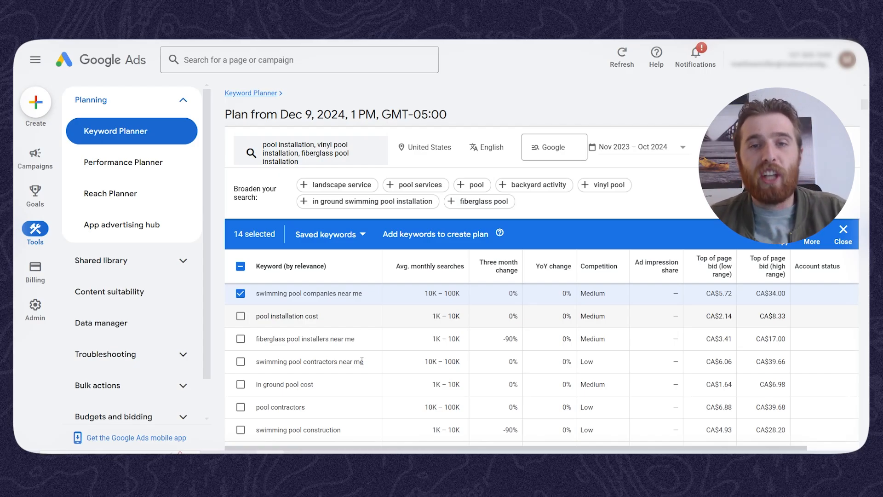
{"action": "left_click", "coordinate": [240, 316]}
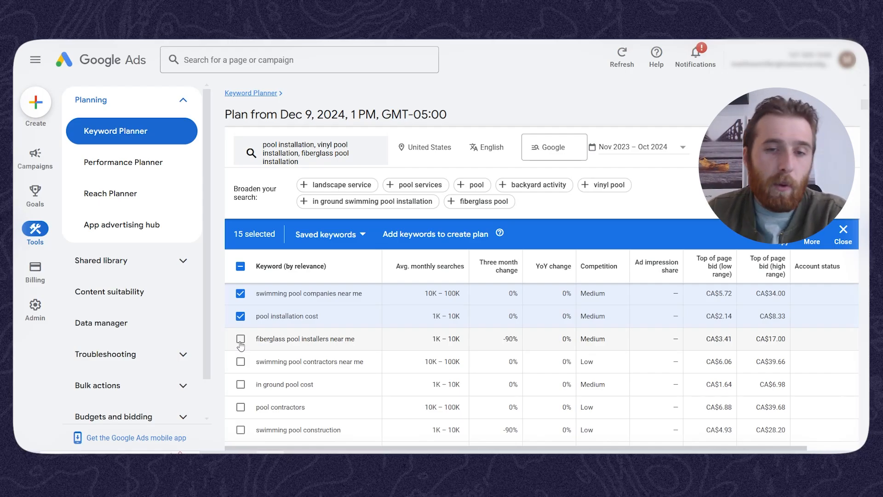
{"action": "scroll", "coordinate": [252, 334], "scroll_direction": "up", "scroll_amount": 1}
{"action": "left_click_drag", "start_coordinate": [424, 349], "coordinate": [468, 352]}
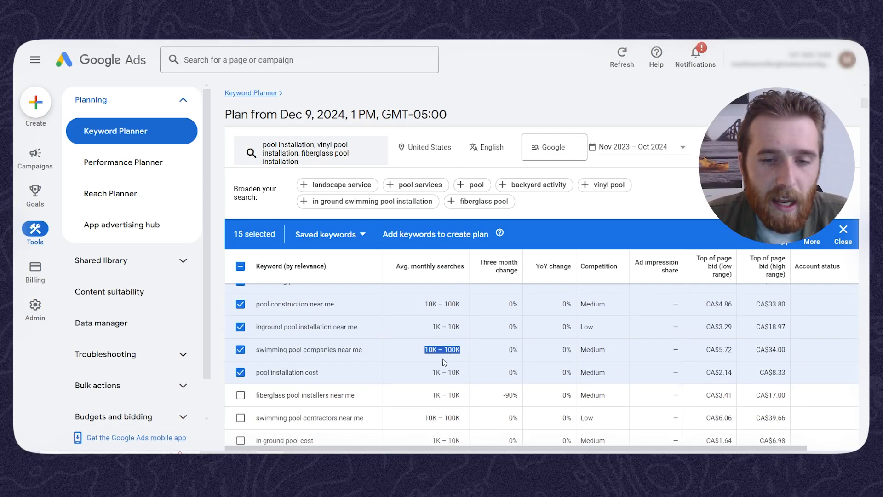
{"action": "left_click", "coordinate": [240, 373]}
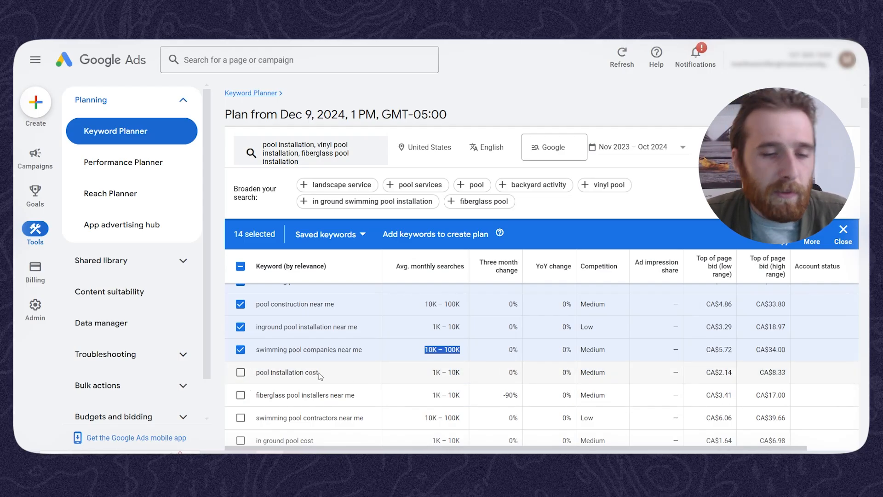
- Compare the average monthly searches of pool installation cost and the selected keywords, including pool companies near me and swimming pool installers near me
{"action": "left_click_drag", "start_coordinate": [315, 373], "coordinate": [257, 371]}
{"action": "middle_click", "coordinate": [347, 385]}
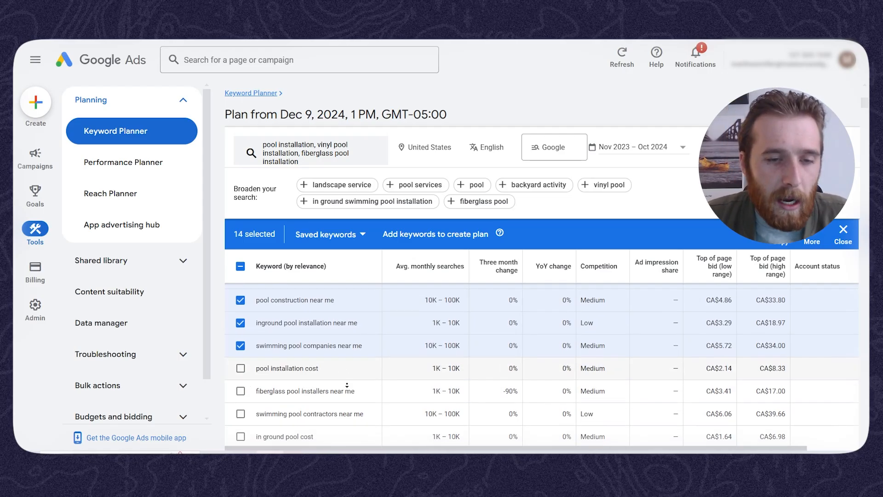
{"action": "middle_click", "coordinate": [347, 386]}
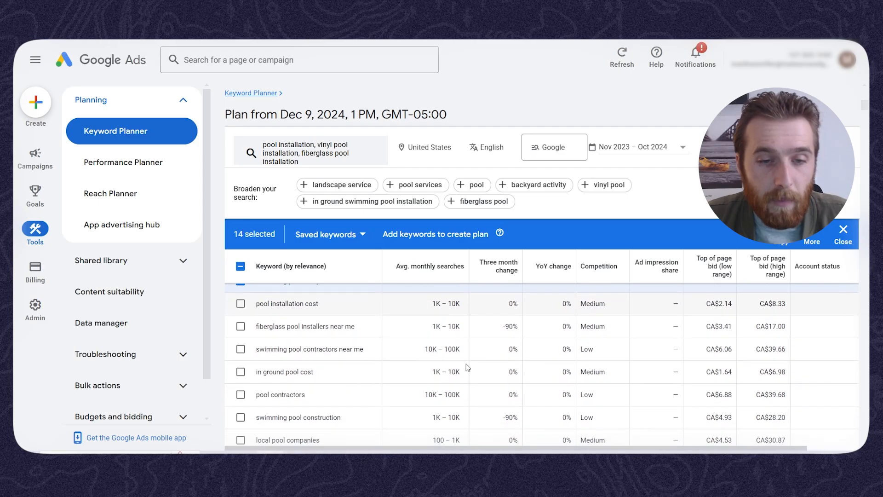
{"action": "scroll", "coordinate": [460, 363], "scroll_direction": "up", "scroll_amount": 8}
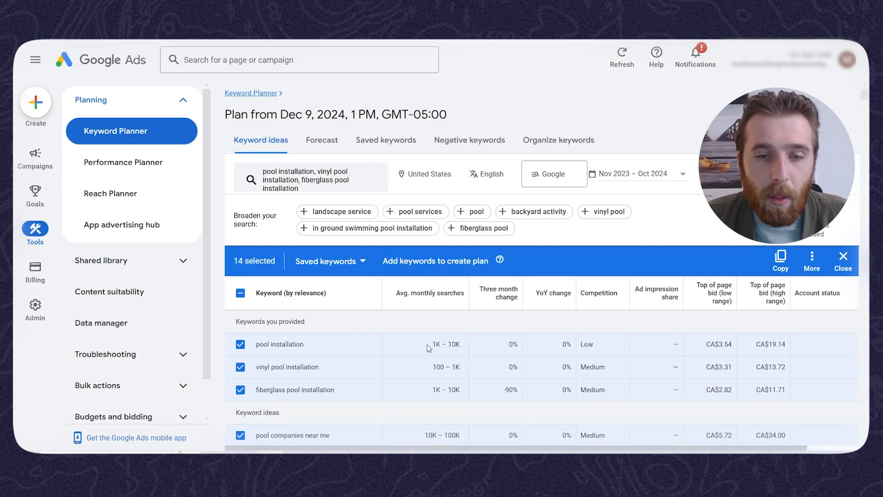
{"action": "left_click_drag", "start_coordinate": [429, 347], "coordinate": [418, 331]}
{"action": "scroll", "coordinate": [393, 348], "scroll_direction": "down", "scroll_amount": 3}
{"action": "scroll", "coordinate": [390, 344], "scroll_direction": "up", "scroll_amount": 2}
{"action": "scroll", "coordinate": [391, 344], "scroll_direction": "down", "scroll_amount": 2}
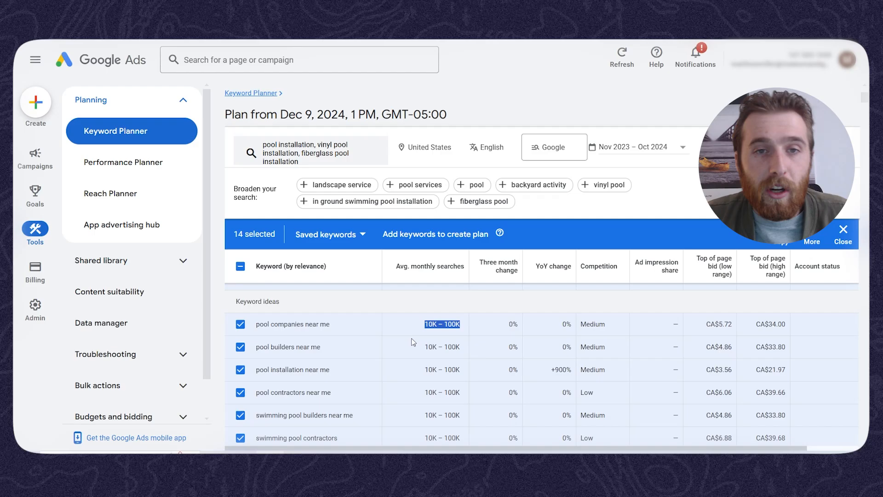
{"action": "scroll", "coordinate": [435, 345], "scroll_direction": "down", "scroll_amount": 3}
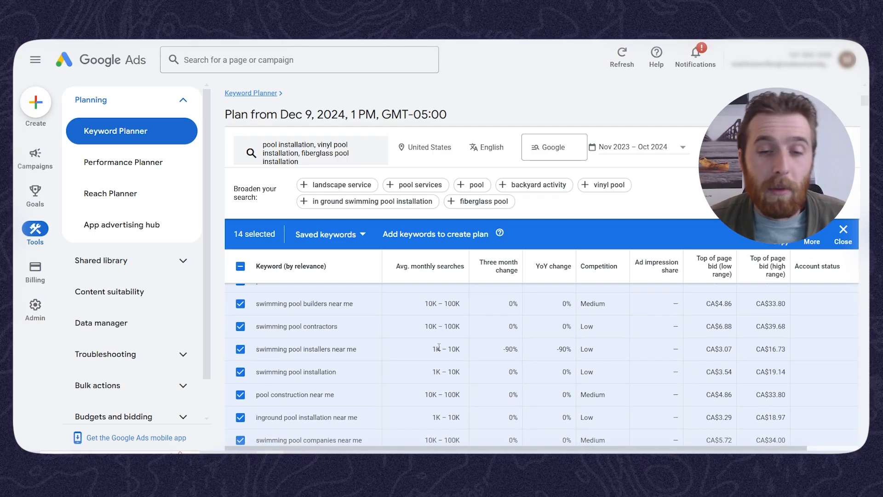
{"action": "left_click_drag", "start_coordinate": [431, 348], "coordinate": [465, 354]}
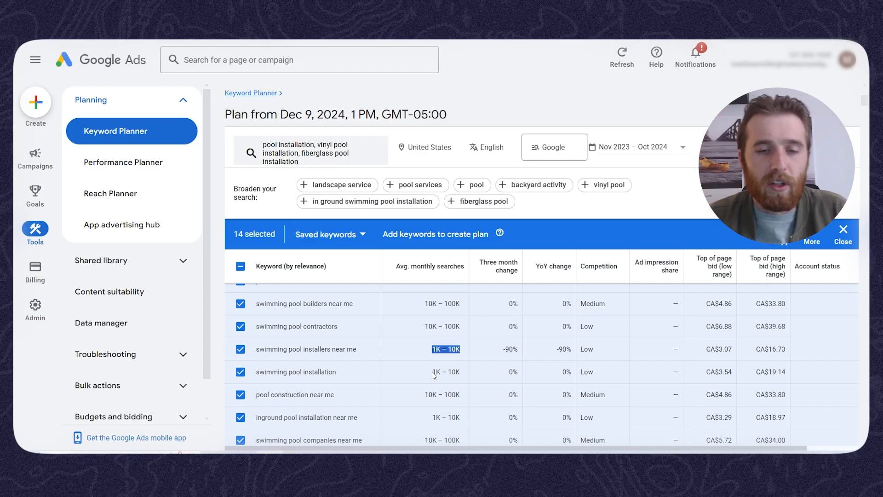
- Select the keywords fiberglass pool installers near me, swimming pool contractors near me and pool contractors, leaving the cost keywords unselected
{"action": "scroll", "coordinate": [433, 375], "scroll_direction": "down", "scroll_amount": 2}
{"action": "scroll", "coordinate": [436, 302], "scroll_direction": "up", "scroll_amount": 1}
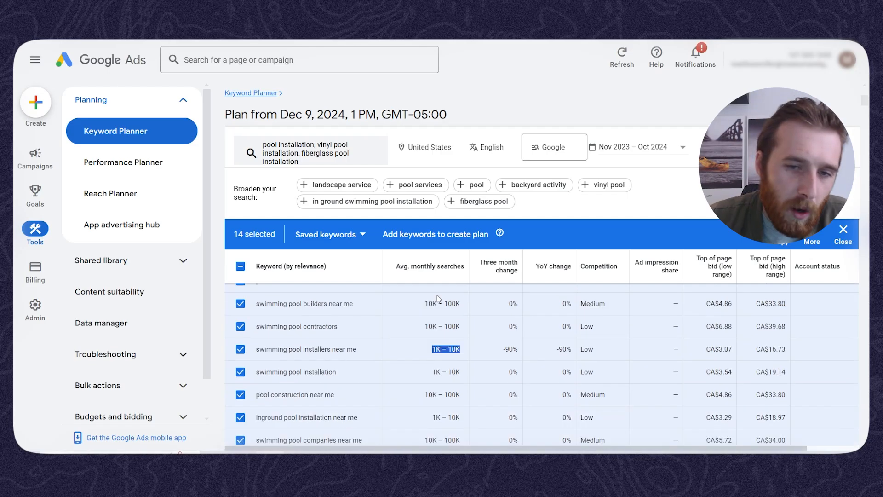
{"action": "scroll", "coordinate": [432, 310], "scroll_direction": "down", "scroll_amount": 1}
{"action": "scroll", "coordinate": [339, 335], "scroll_direction": "down", "scroll_amount": 2}
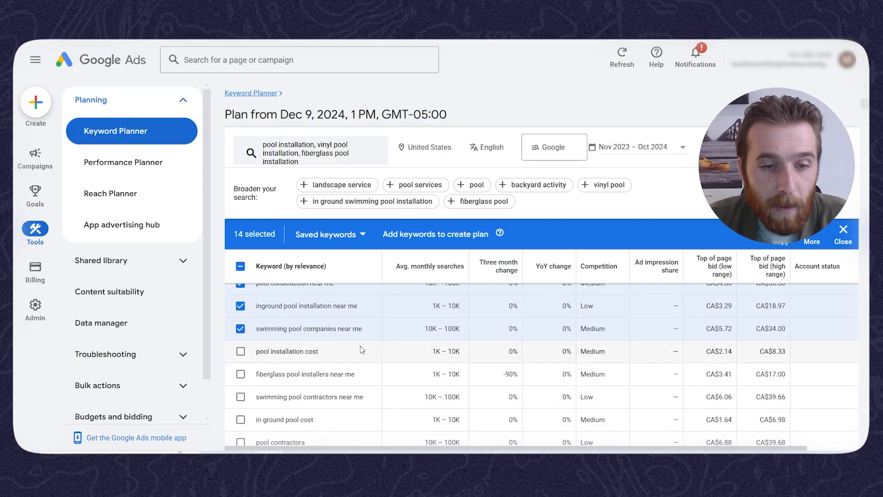
{"action": "scroll", "coordinate": [361, 347], "scroll_direction": "down", "scroll_amount": 2}
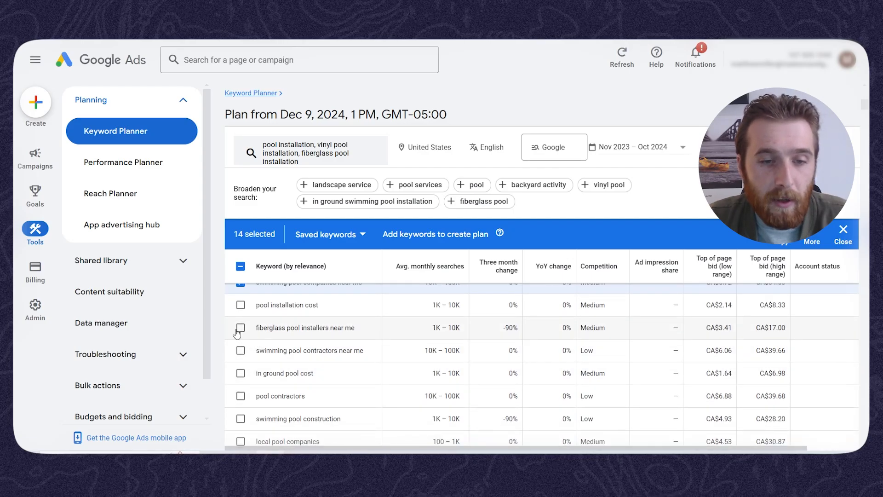
{"action": "left_click", "coordinate": [240, 328]}
{"action": "left_click", "coordinate": [240, 350]}
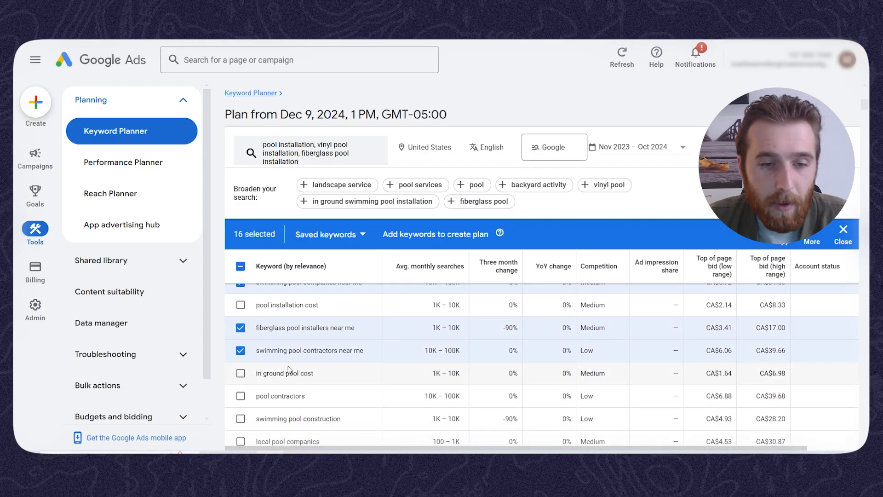
{"action": "scroll", "coordinate": [262, 371], "scroll_direction": "down", "scroll_amount": 2}
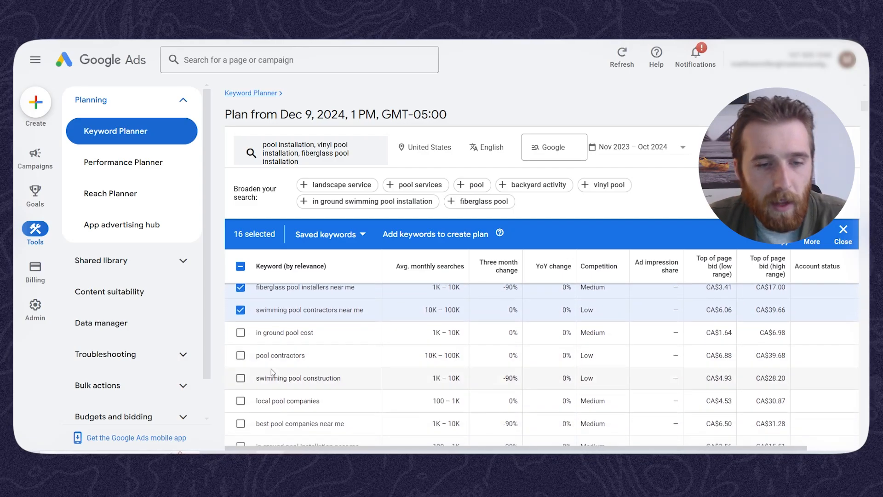
{"action": "left_click", "coordinate": [241, 356]}
- Also select local pool companies, best pool companies near me and swimming pool construction
{"action": "scroll", "coordinate": [241, 363], "scroll_direction": "down", "scroll_amount": 2}
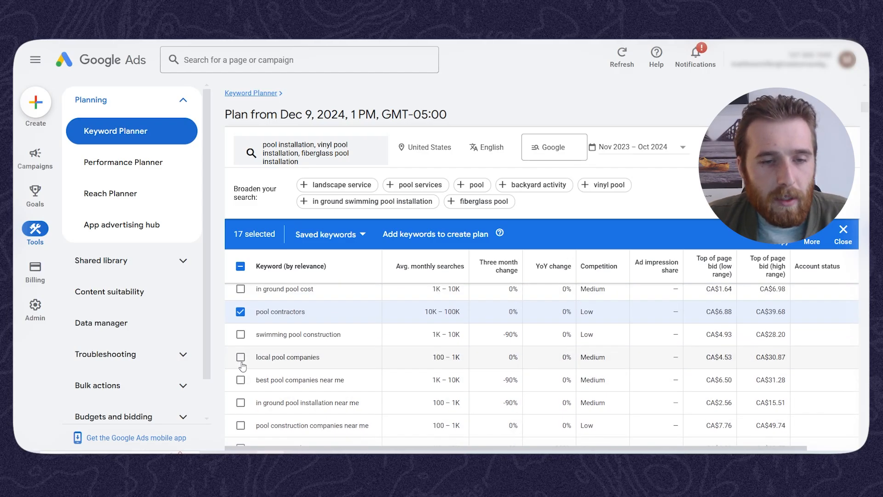
{"action": "left_click", "coordinate": [240, 359]}
{"action": "left_click", "coordinate": [240, 381]}
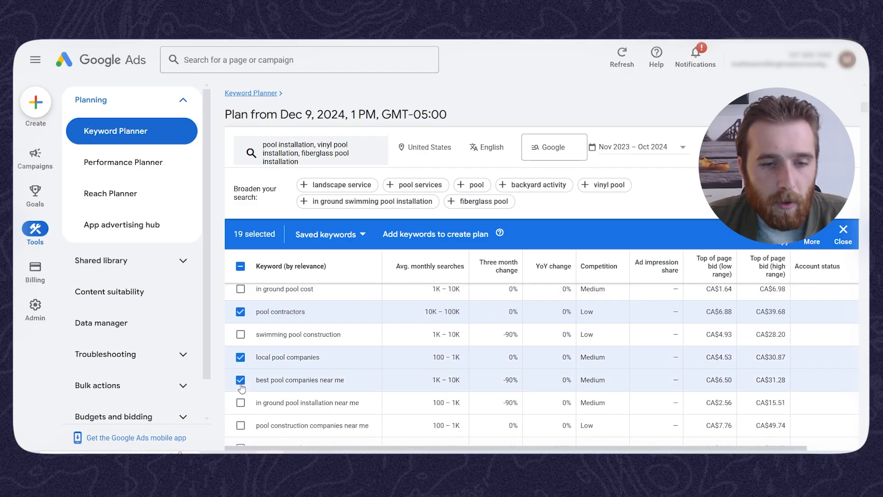
{"action": "left_click", "coordinate": [240, 335]}
- Add in ground pool installation near me, pool construction companies near me and swimming pool companies to the selected keywords
{"action": "scroll", "coordinate": [241, 333], "scroll_direction": "down", "scroll_amount": 2}
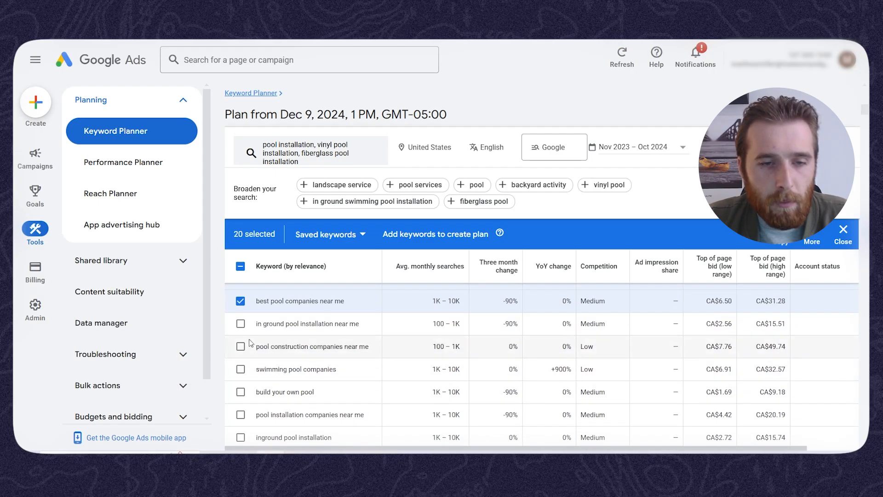
{"action": "left_click", "coordinate": [241, 323]}
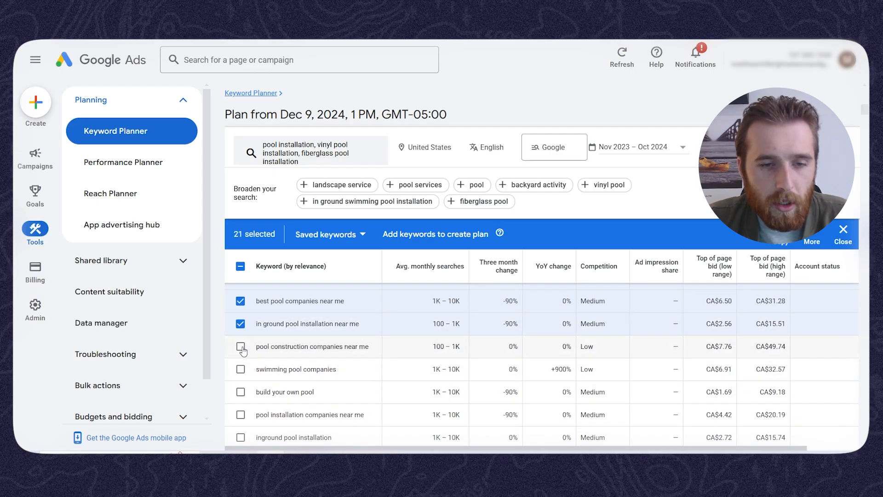
{"action": "left_click", "coordinate": [241, 346]}
{"action": "left_click", "coordinate": [241, 369]}
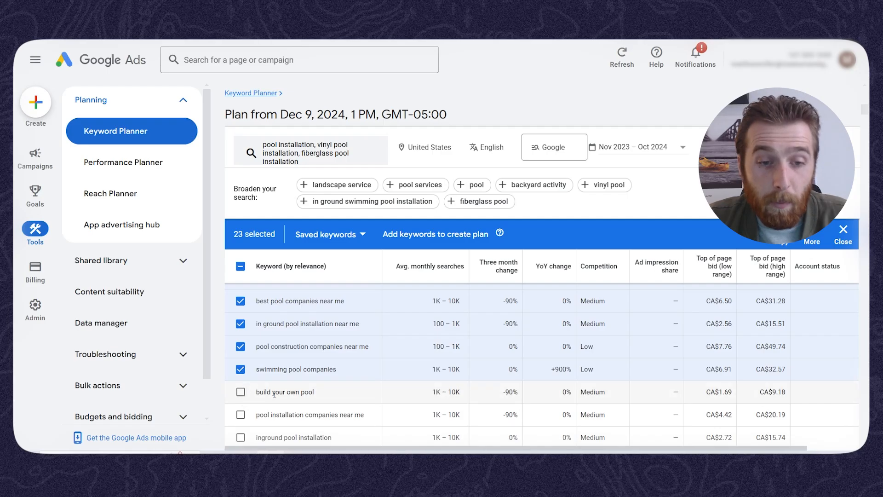
- Skip the do-it-yourself keyword build your own pool and select pool installation companies near me
{"action": "mouse_move", "coordinate": [272, 392]}
{"action": "left_mouse_down"}
{"action": "mouse_move", "coordinate": [323, 392]}
{"action": "mouse_move", "coordinate": [263, 392]}
{"action": "left_mouse_up"}
{"action": "left_click", "coordinate": [315, 396]}
{"action": "middle_click", "coordinate": [330, 375]}
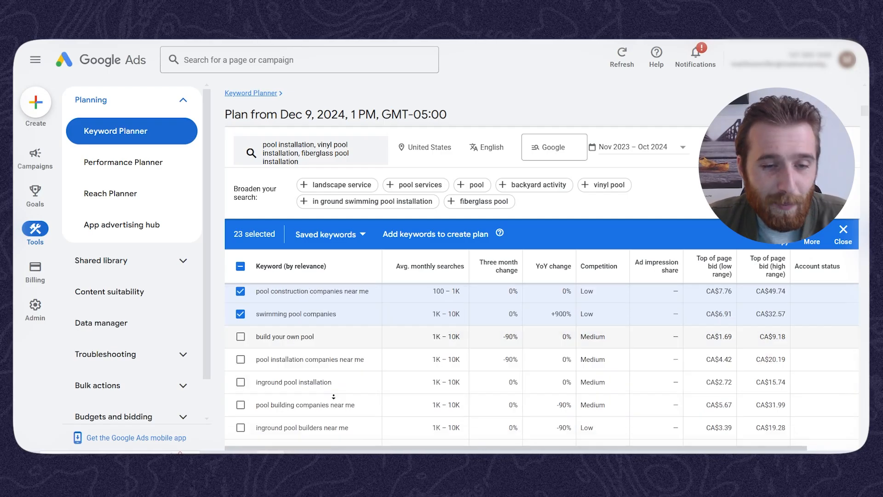
{"action": "middle_click", "coordinate": [345, 384]}
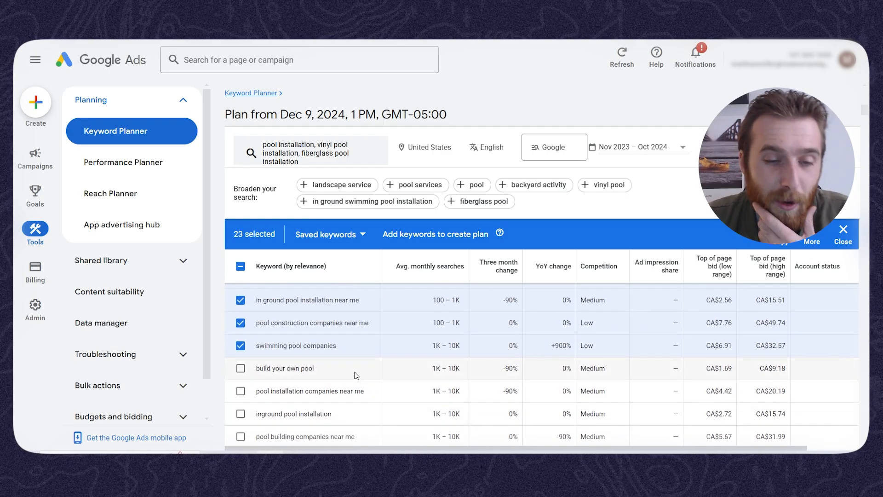
{"action": "scroll", "coordinate": [355, 370], "scroll_direction": "down", "scroll_amount": 1}
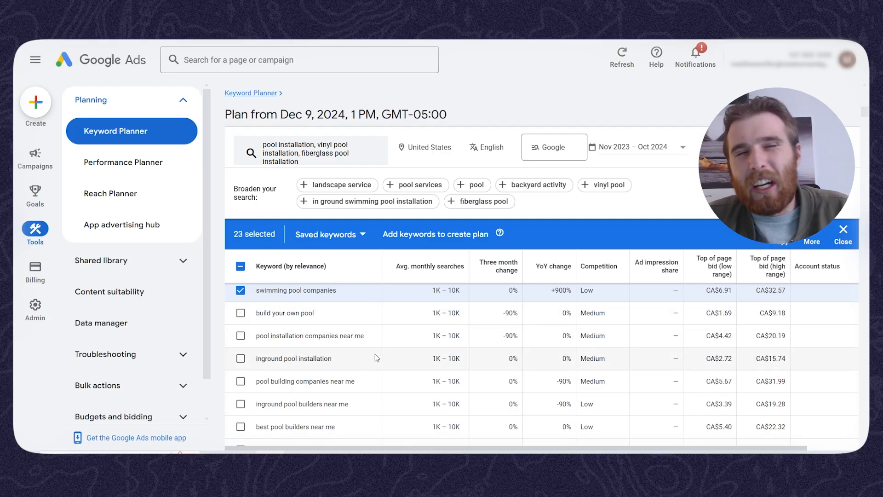
{"action": "left_click_drag", "start_coordinate": [371, 348], "coordinate": [260, 338]}
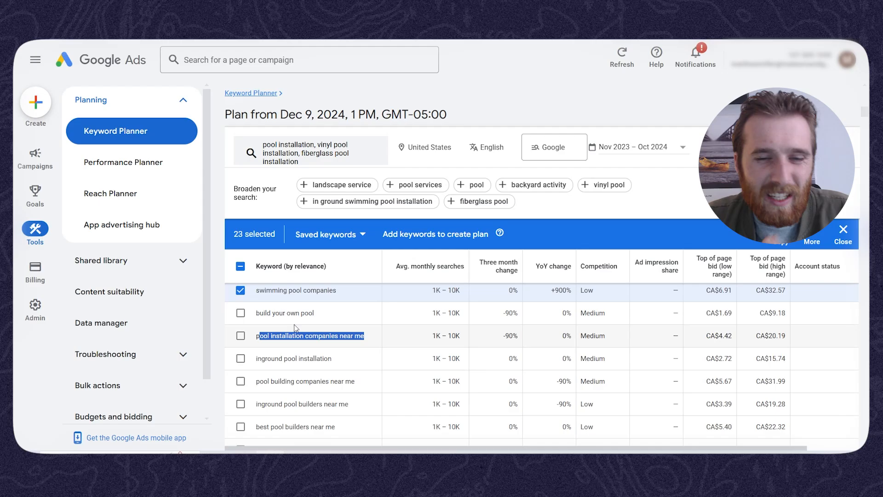
{"action": "left_click", "coordinate": [241, 335]}
- Select inground pool installation, pool building companies near me, inground pool builders near me, best pool builders near me and inground pool contractors near me
{"action": "scroll", "coordinate": [307, 341], "scroll_direction": "down", "scroll_amount": 2}
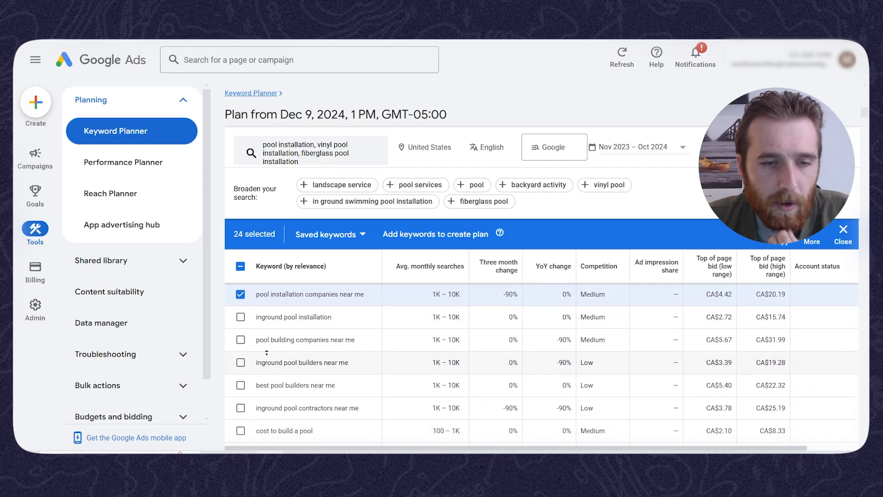
{"action": "scroll", "coordinate": [239, 376], "scroll_direction": "up", "scroll_amount": 3}
{"action": "left_click", "coordinate": [240, 374]}
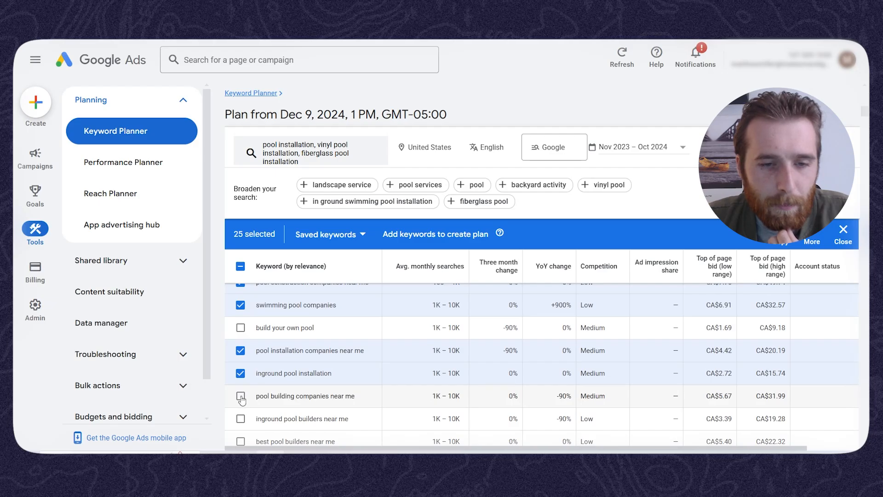
{"action": "left_click", "coordinate": [240, 397]}
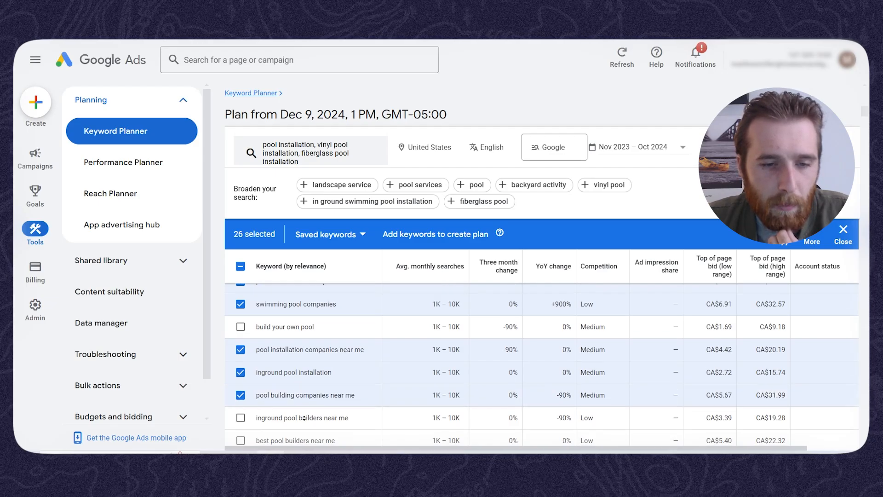
{"action": "left_click", "coordinate": [240, 418]}
{"action": "scroll", "coordinate": [240, 419], "scroll_direction": "down", "scroll_amount": 3}
{"action": "left_click", "coordinate": [241, 331]}
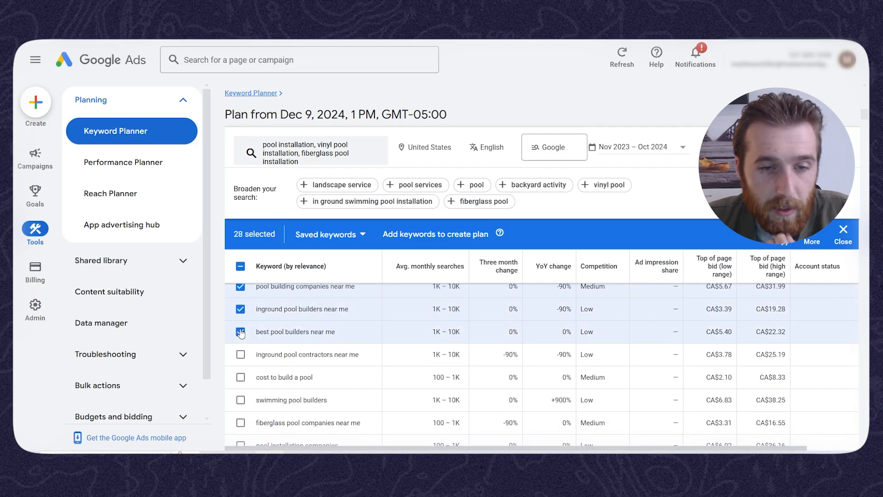
{"action": "left_click", "coordinate": [240, 356]}
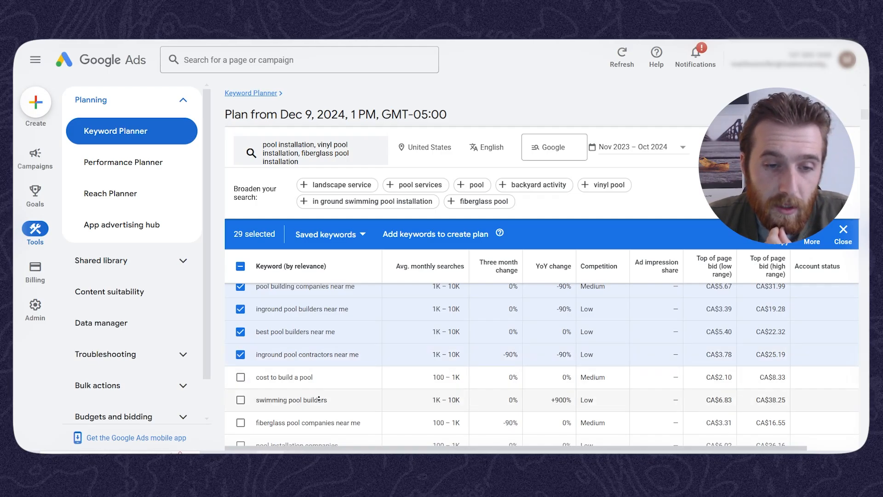
- Add swimming pool builders, fiberglass pool companies near me and pool installation companies to the selection, skipping cost to build a pool
{"action": "scroll", "coordinate": [320, 409], "scroll_direction": "down", "scroll_amount": 1}
{"action": "scroll", "coordinate": [320, 409], "scroll_direction": "down", "scroll_amount": 2}
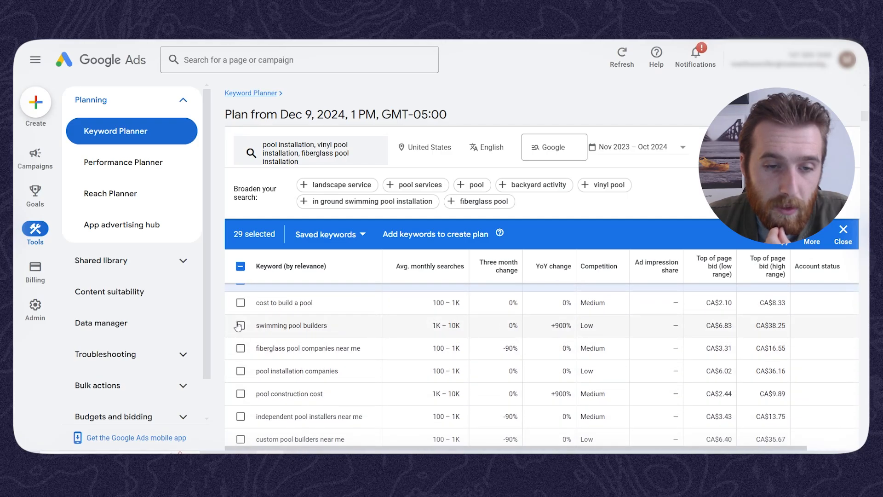
{"action": "left_click", "coordinate": [240, 326]}
{"action": "left_click", "coordinate": [240, 348]}
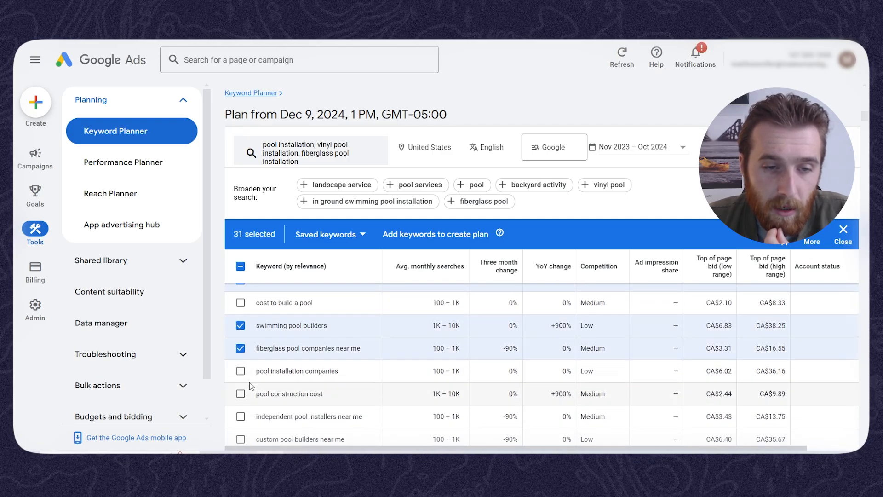
{"action": "left_click", "coordinate": [241, 373]}
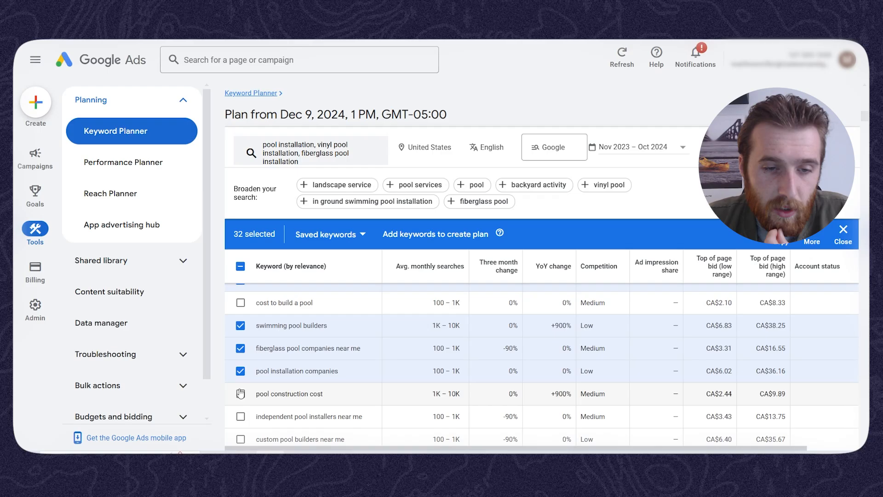
- Skip independent pool installers near me and select best pool contractors near me, best pool installers near me and swimming pool installation cost
{"action": "scroll", "coordinate": [288, 401], "scroll_direction": "down", "scroll_amount": 3}
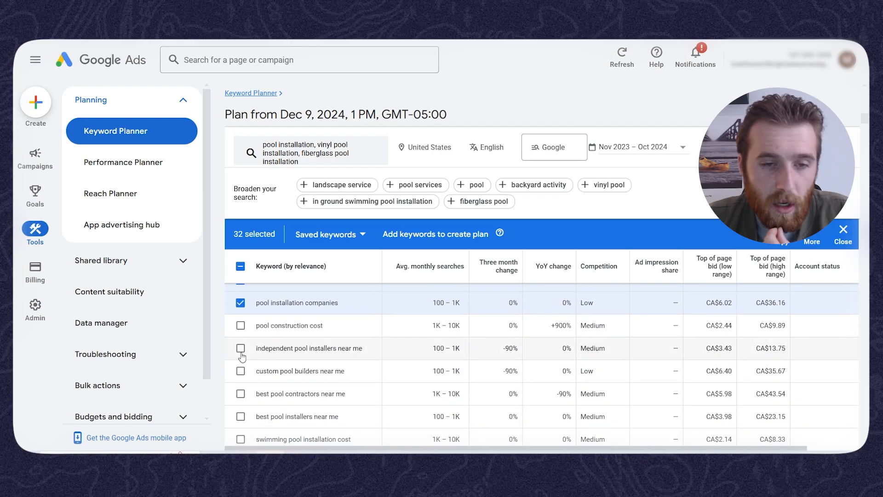
{"action": "left_click_drag", "start_coordinate": [261, 348], "coordinate": [370, 349]}
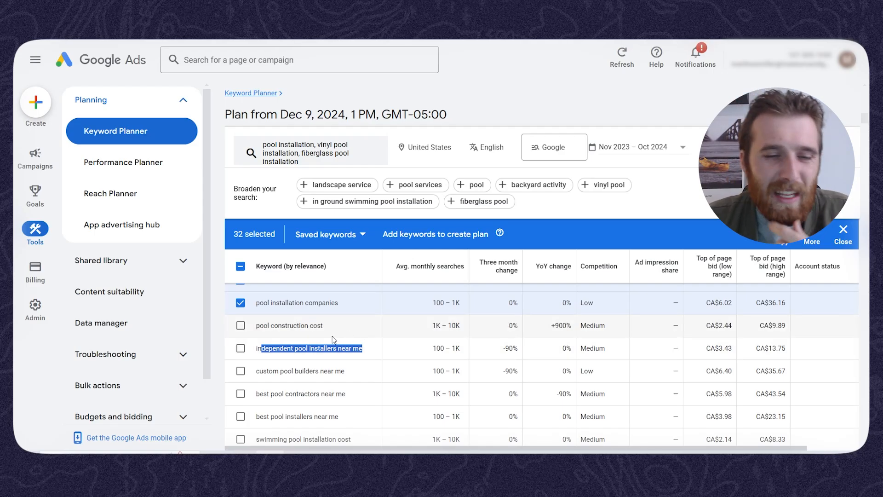
{"action": "scroll", "coordinate": [334, 371], "scroll_direction": "down", "scroll_amount": 1}
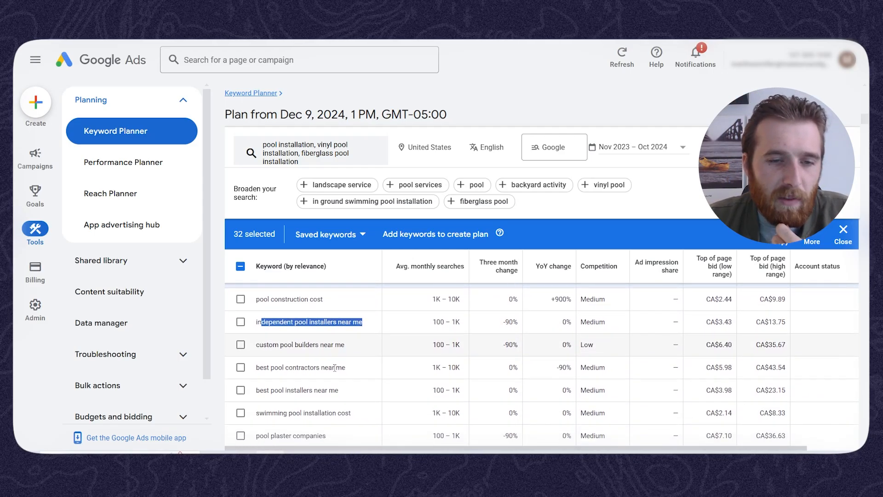
{"action": "triple_click", "coordinate": [293, 322]}
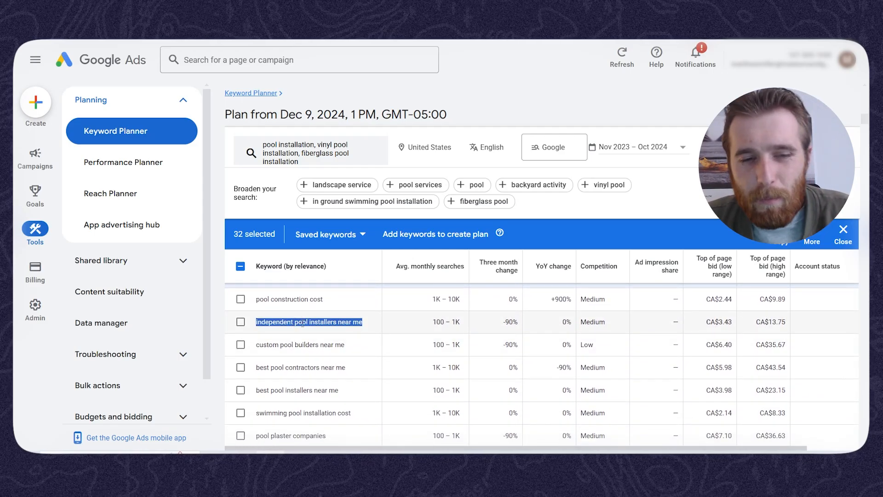
{"action": "left_click", "coordinate": [403, 373]}
{"action": "scroll", "coordinate": [398, 384], "scroll_direction": "down", "scroll_amount": 1}
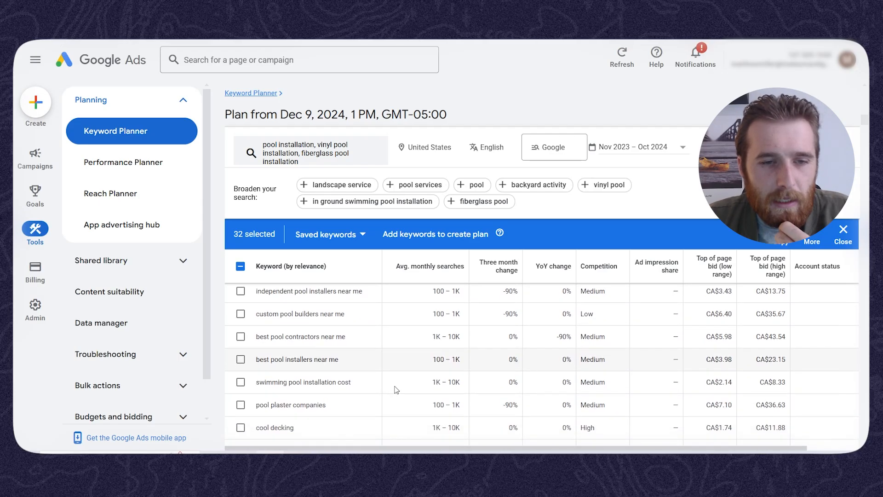
{"action": "left_click", "coordinate": [244, 339]}
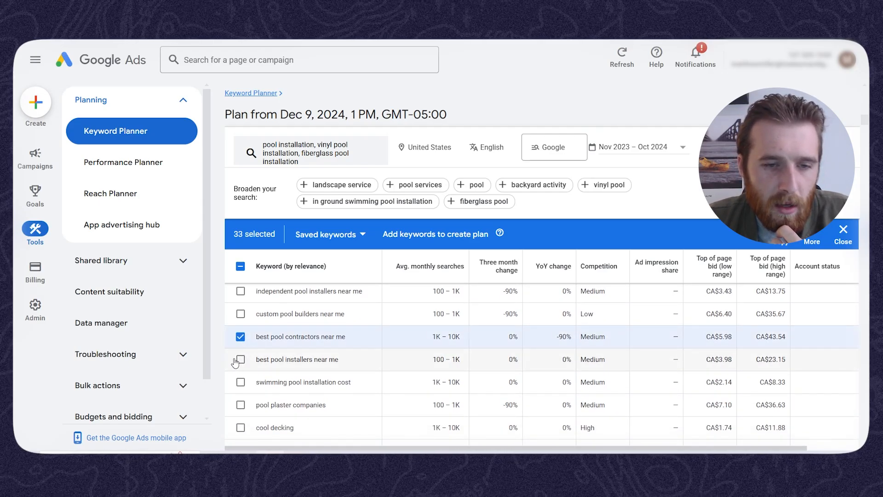
{"action": "left_click", "coordinate": [240, 360]}
{"action": "left_click", "coordinate": [241, 383]}
- Scan the remaining keyword ideas, add all selected keywords to the plan and check their account status
{"action": "scroll", "coordinate": [331, 383], "scroll_direction": "down", "scroll_amount": 10}
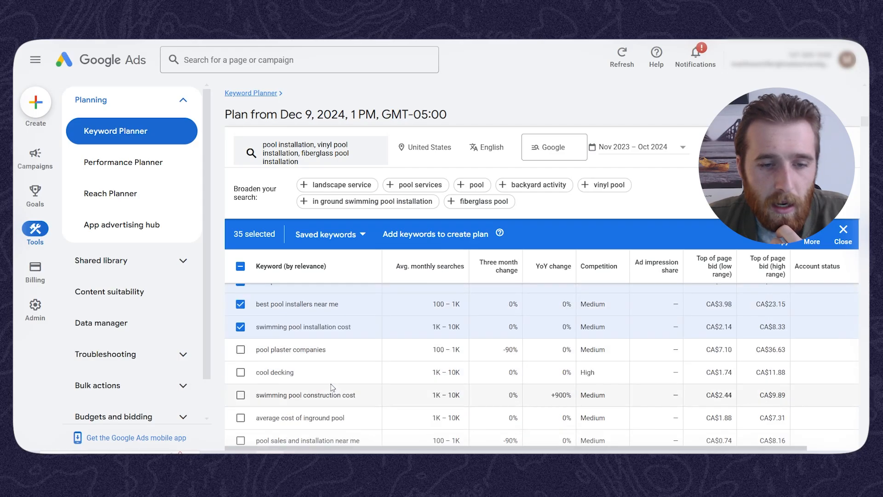
{"action": "scroll", "coordinate": [322, 382], "scroll_direction": "down", "scroll_amount": 10}
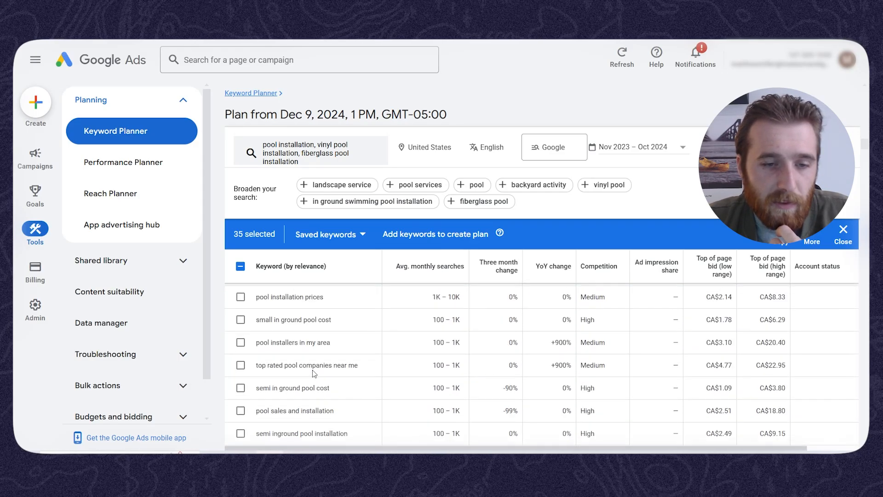
{"action": "scroll", "coordinate": [354, 394], "scroll_direction": "down", "scroll_amount": 10}
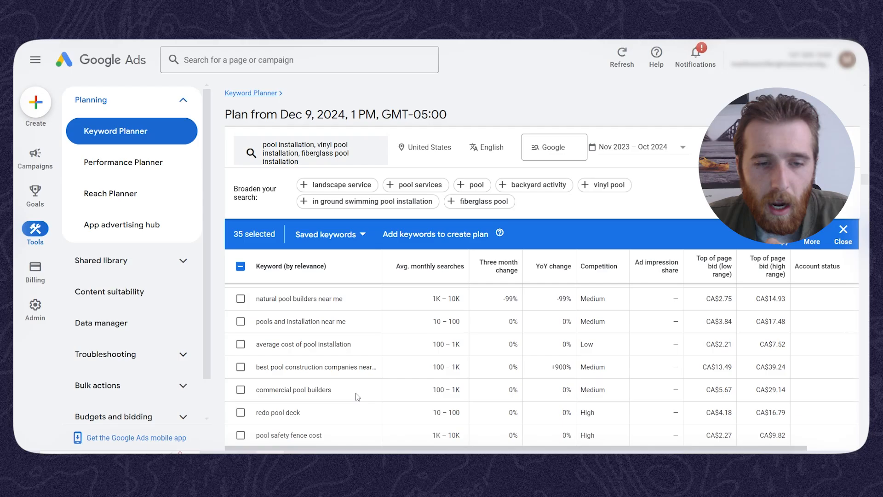
{"action": "scroll", "coordinate": [388, 395], "scroll_direction": "up", "scroll_amount": 20}
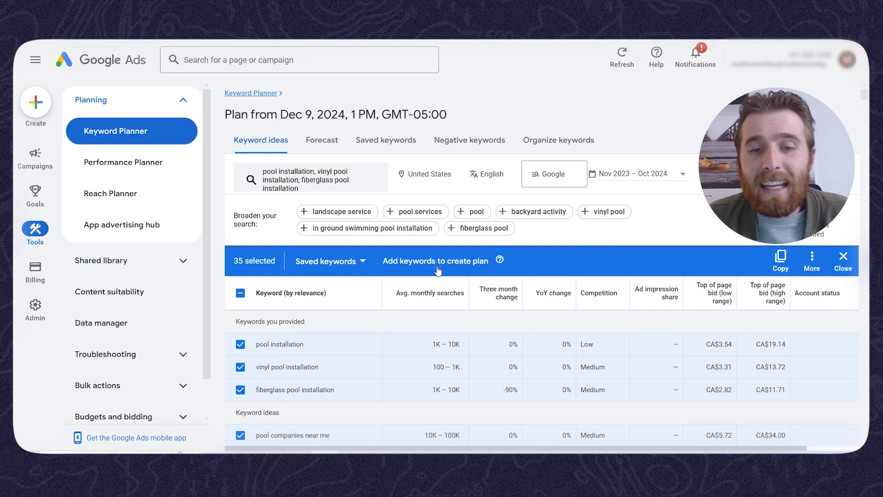
{"action": "left_click", "coordinate": [494, 259]}
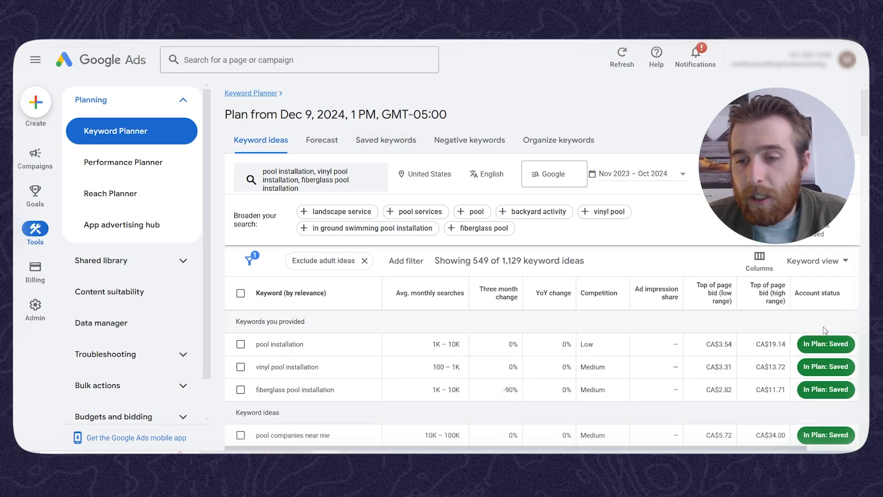
{"action": "scroll", "coordinate": [817, 371], "scroll_direction": "down", "scroll_amount": 5}
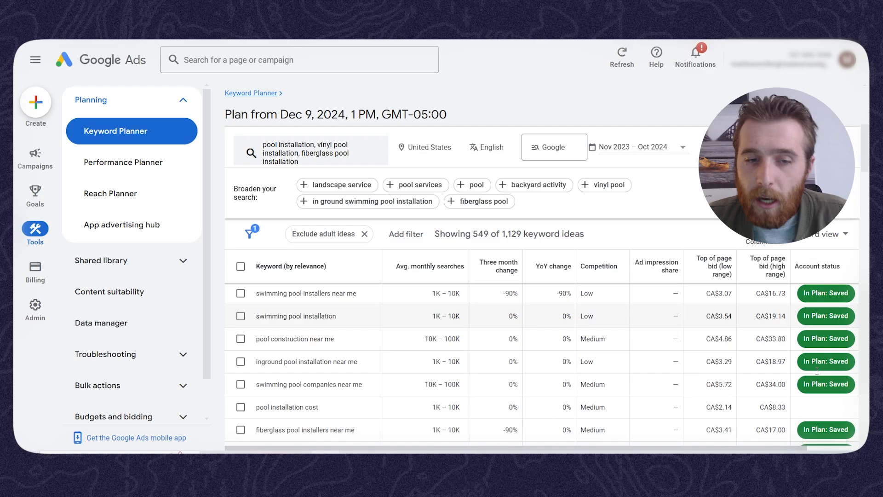
{"action": "scroll", "coordinate": [817, 371], "scroll_direction": "up", "scroll_amount": 3}
{"action": "scroll", "coordinate": [818, 371], "scroll_direction": "up", "scroll_amount": 3}
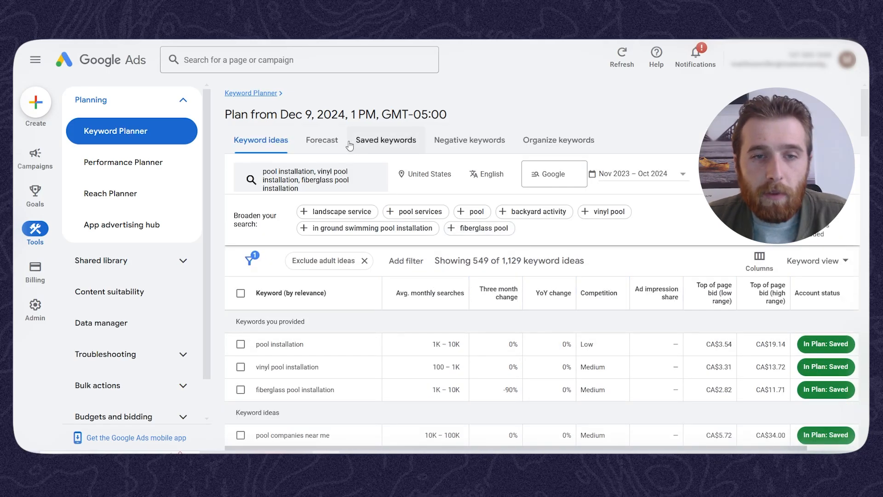
- Export the plan's saved keywords to a Google Sheets file in My Drive and open the exported sheet
{"action": "left_click", "coordinate": [371, 138]}
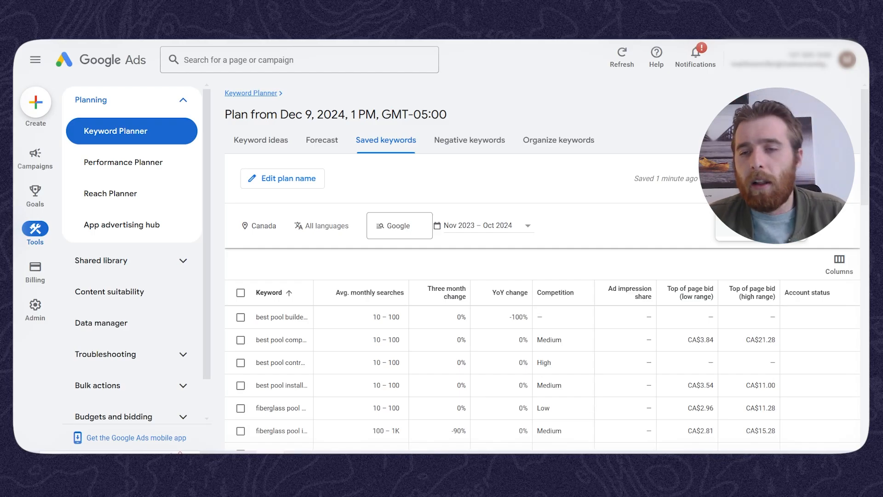
{"action": "left_click", "coordinate": [754, 223]}
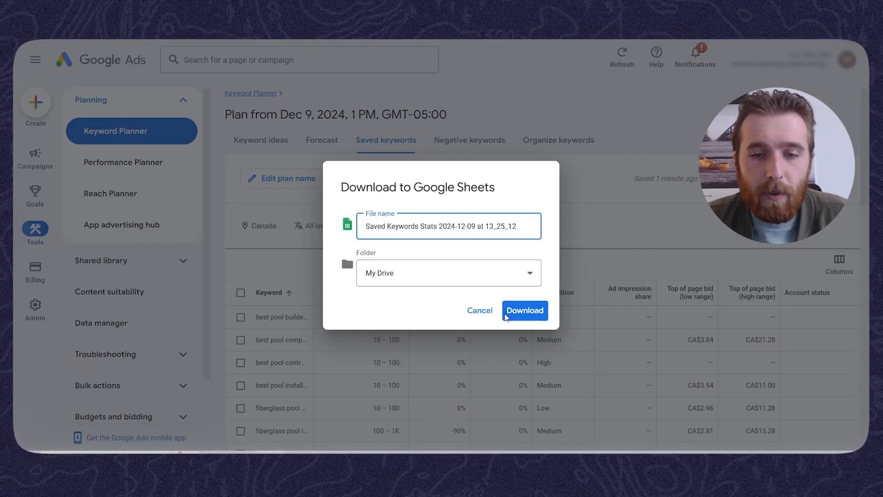
{"action": "left_click", "coordinate": [533, 312]}
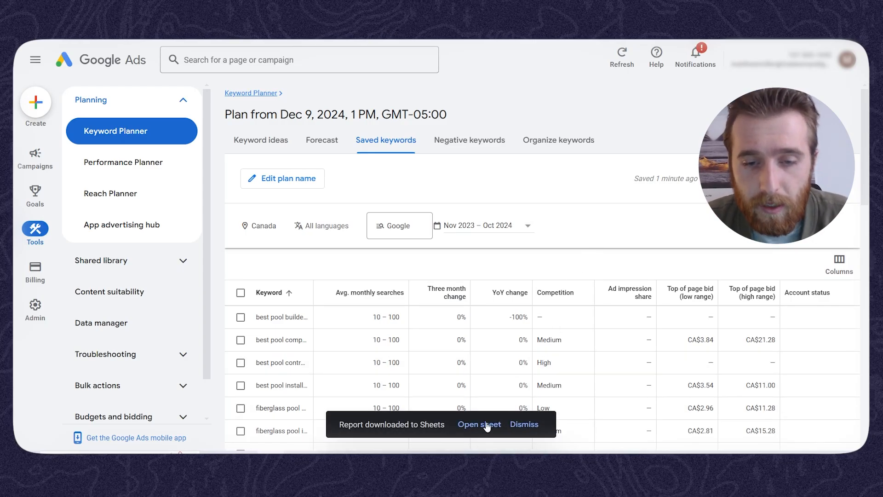
{"action": "left_click", "coordinate": [558, 141]}
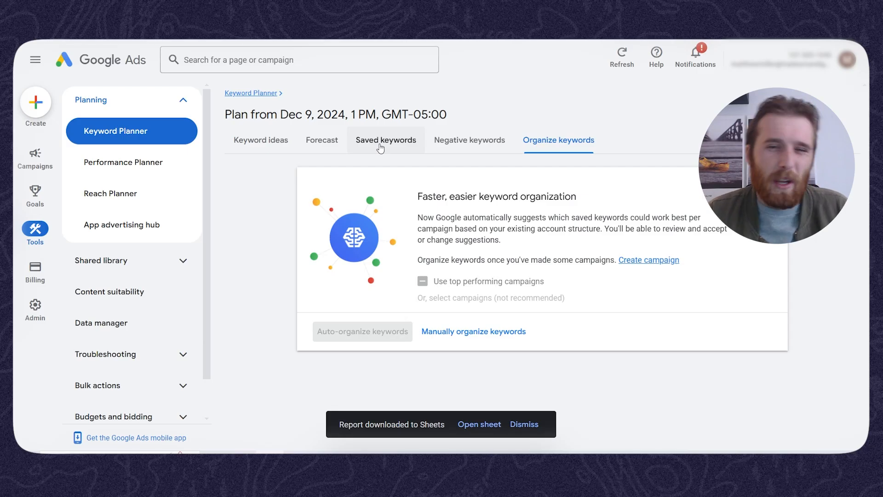
{"action": "left_click", "coordinate": [471, 425]}
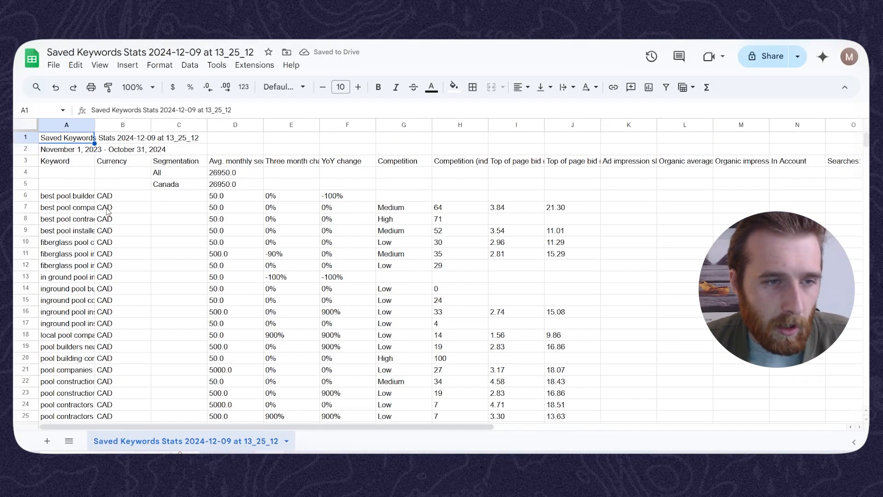
- Clear the currency, segmentation and statistics data in B3:O42, keeping only the keyword column
{"action": "mouse_move", "coordinate": [67, 195]}
{"action": "left_mouse_down"}
{"action": "mouse_move", "coordinate": [59, 314]}
{"action": "mouse_move", "coordinate": [76, 327]}
{"action": "mouse_move", "coordinate": [91, 306]}
{"action": "mouse_move", "coordinate": [79, 199]}
{"action": "left_mouse_up"}
{"action": "scroll", "coordinate": [76, 327], "scroll_direction": "down", "scroll_amount": 7}
{"action": "scroll", "coordinate": [77, 327], "scroll_direction": "up", "scroll_amount": 7}
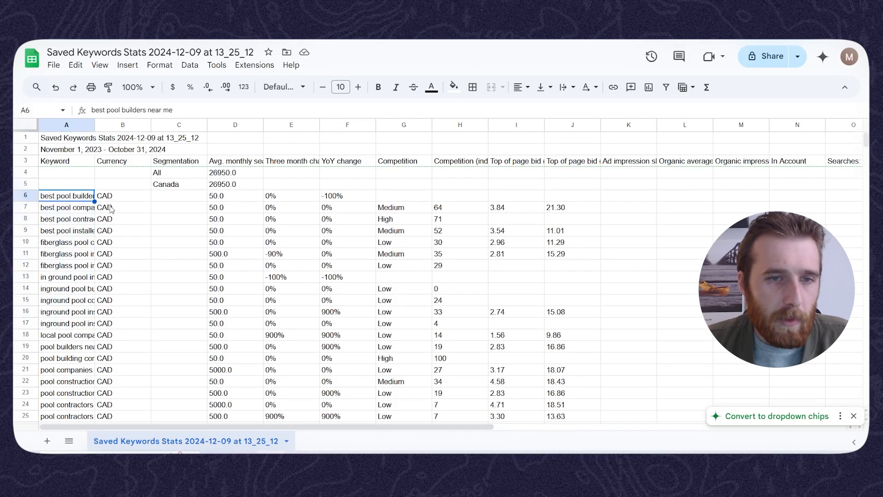
{"action": "left_click_drag", "start_coordinate": [115, 161], "coordinate": [263, 188]}
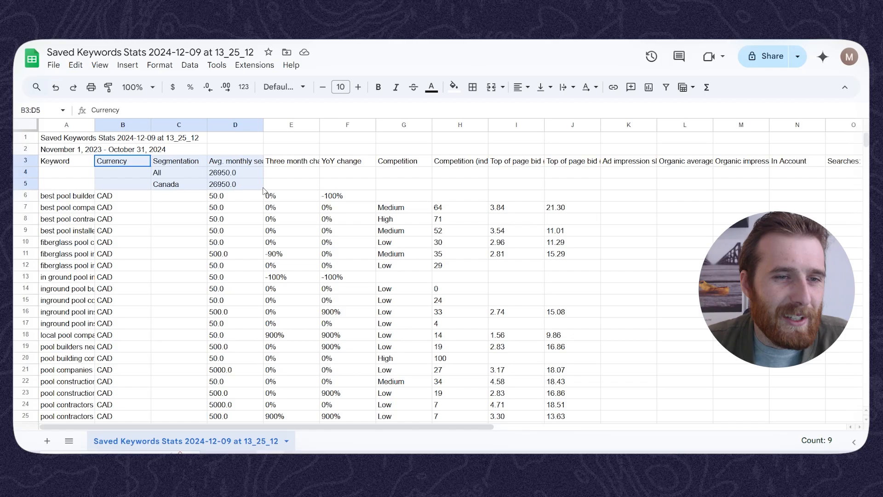
{"action": "left_click", "coordinate": [179, 174]}
{"action": "left_click_drag", "start_coordinate": [130, 166], "coordinate": [781, 334]}
{"action": "key", "text": "Delete"}
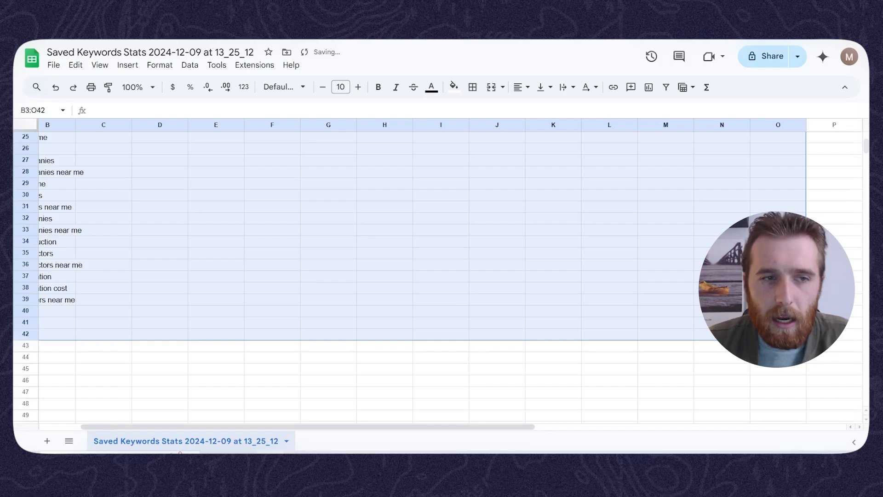
{"action": "scroll", "coordinate": [470, 433], "scroll_direction": "left", "scroll_amount": 2}
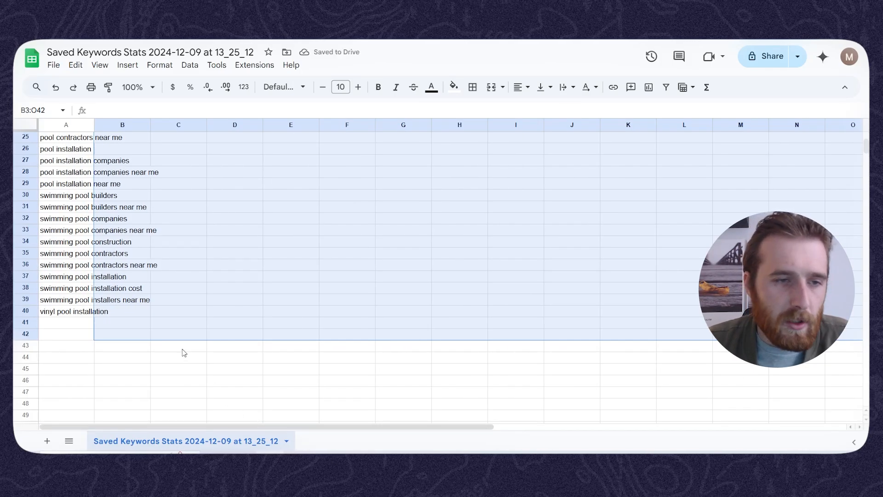
{"action": "scroll", "coordinate": [221, 327], "scroll_direction": "up", "scroll_amount": 5}
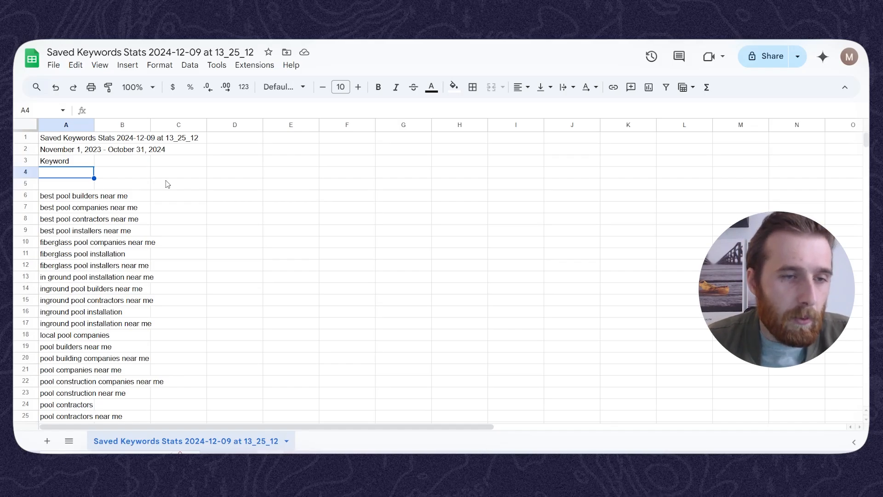
- Review the exported keywords in column A for themes that could form separate ad groups
{"action": "key", "text": "Down"}
{"action": "key", "text": "Down"}
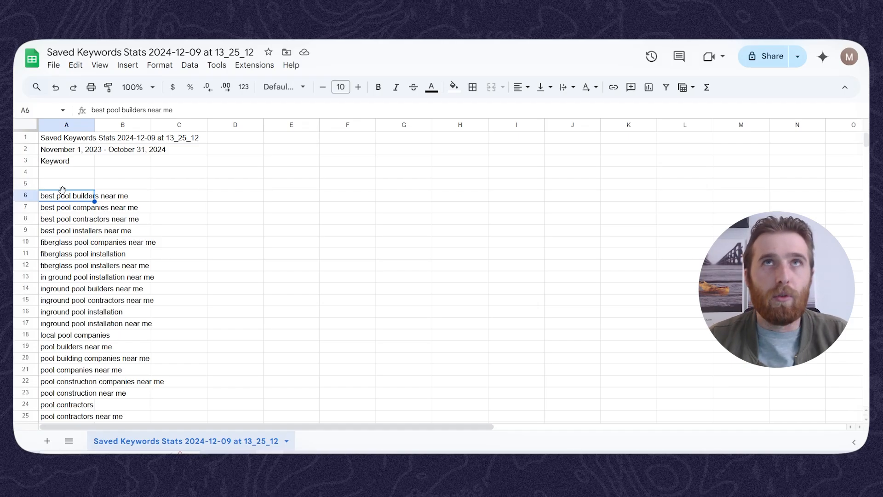
{"action": "key", "text": "Down"}
{"action": "key", "text": "Down"}
{"action": "key", "text": "Down"}
{"action": "key", "text": "Down"}
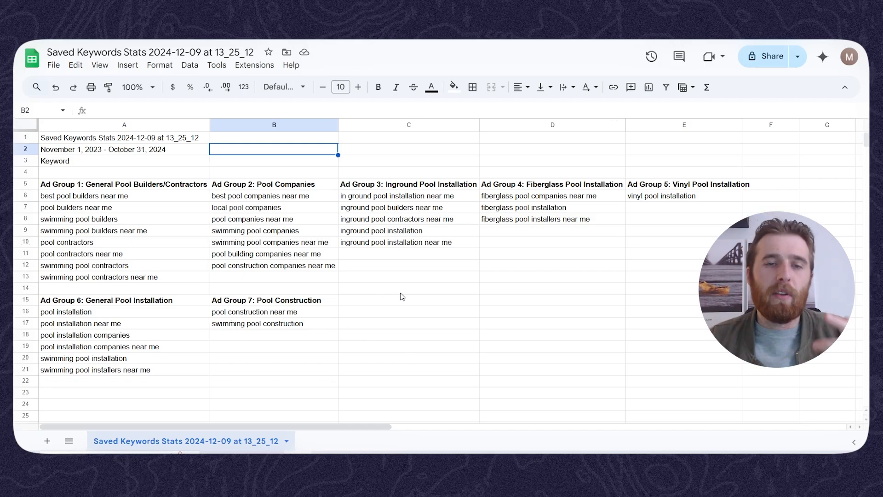
- Examine the builder and contractor keywords listed under Ad Group 1: General Pool Builders/Contractors
{"action": "left_click", "coordinate": [662, 276]}
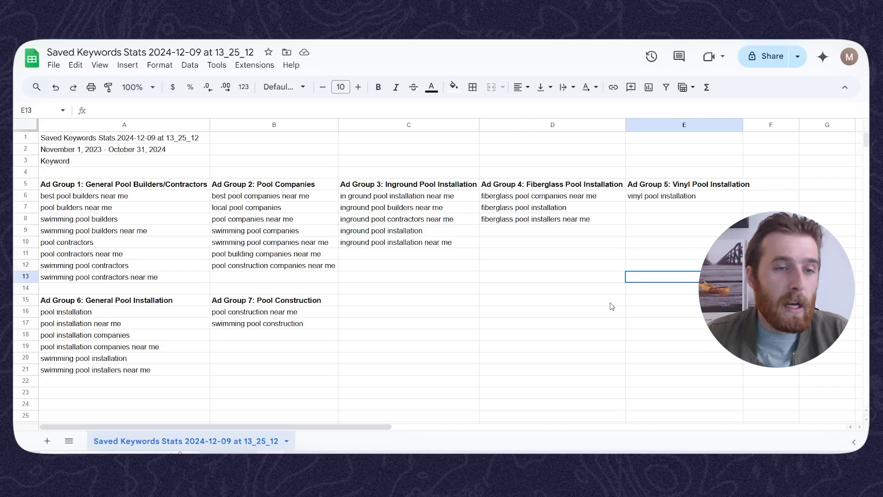
{"action": "left_click", "coordinate": [135, 189]}
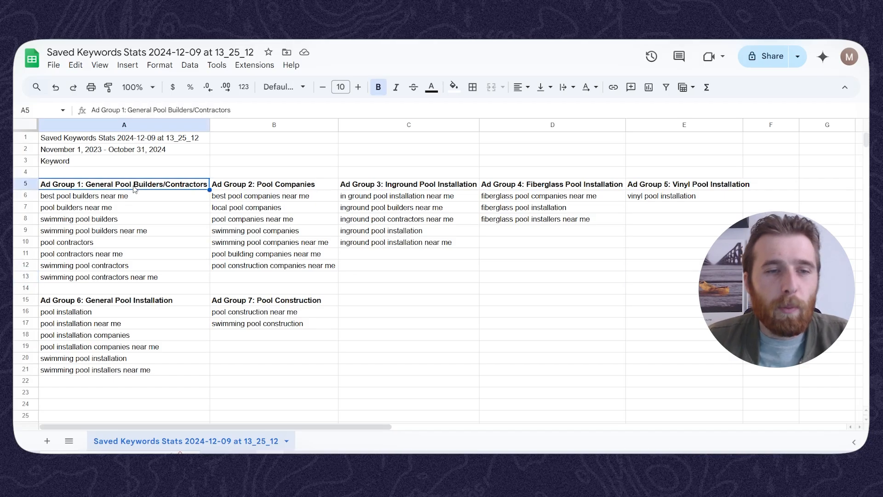
{"action": "key", "text": "Down"}
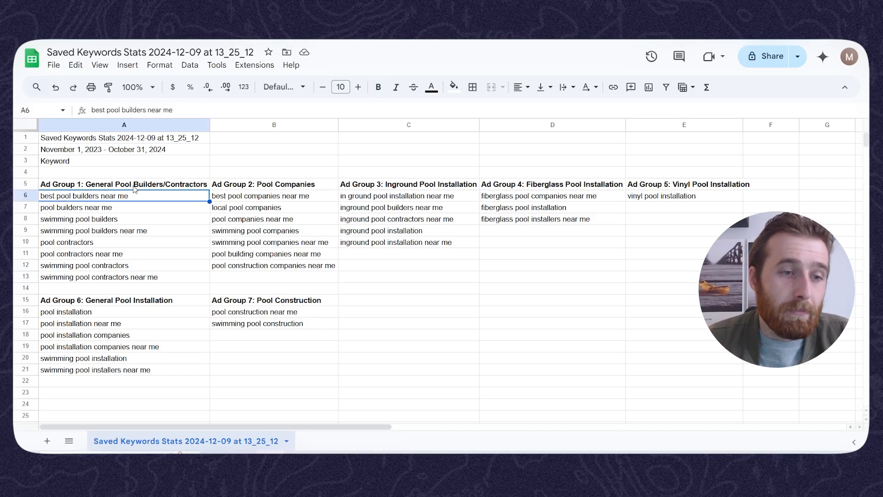
{"action": "key", "text": "Down"}
{"action": "key", "text": "Down"}
{"action": "key", "text": "Up"}
{"action": "key", "text": "Up"}
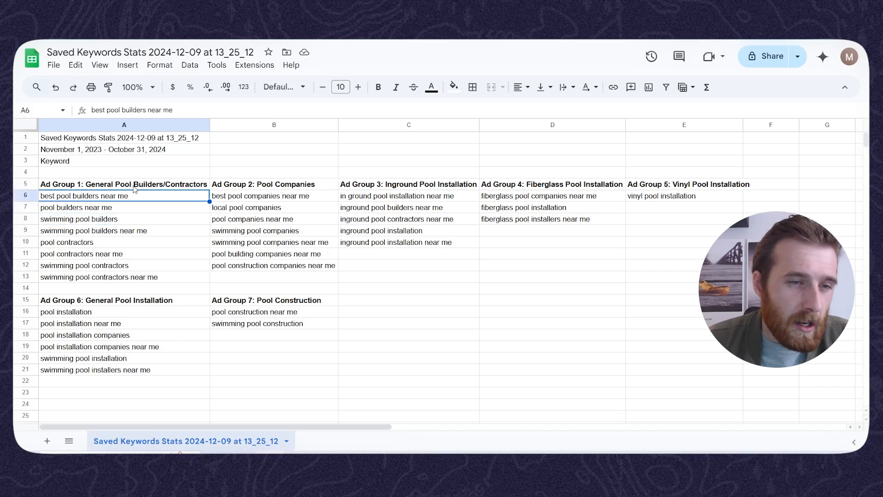
{"action": "key", "text": "Down"}
{"action": "key", "text": "Down"}
{"action": "key", "text": "Down"}
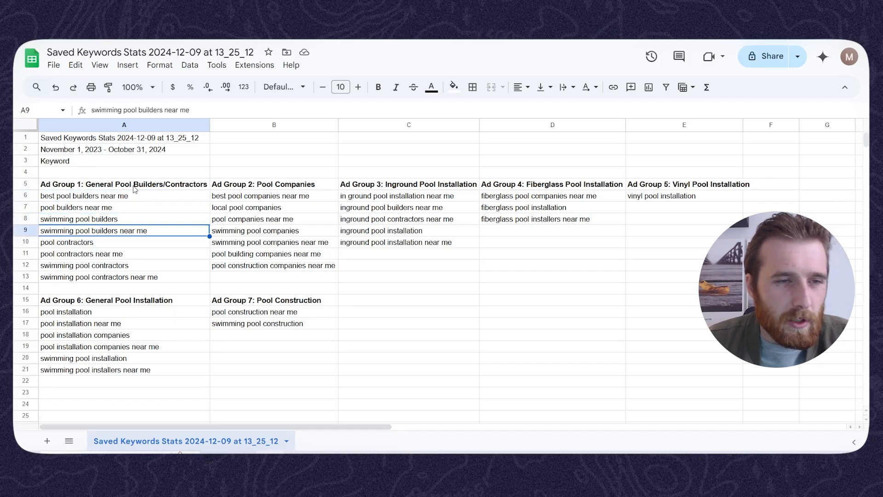
{"action": "key", "text": "Up"}
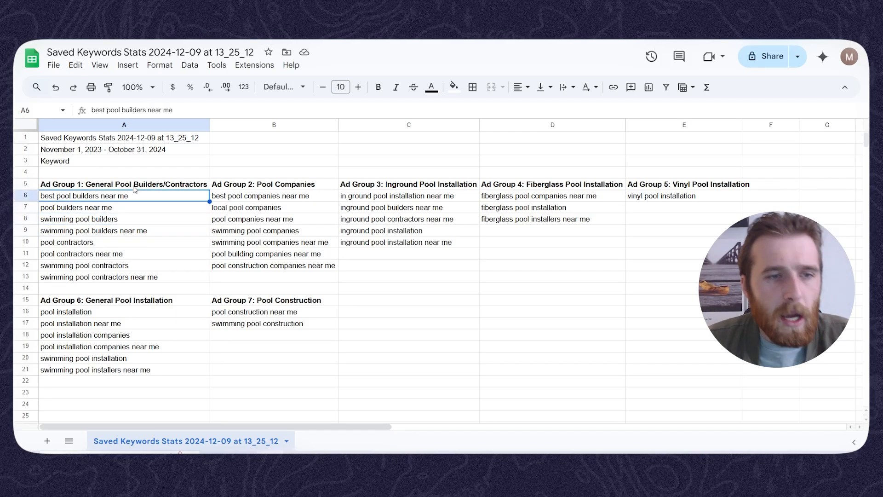
{"action": "key", "text": "Down"}
{"action": "key", "text": "Down"}
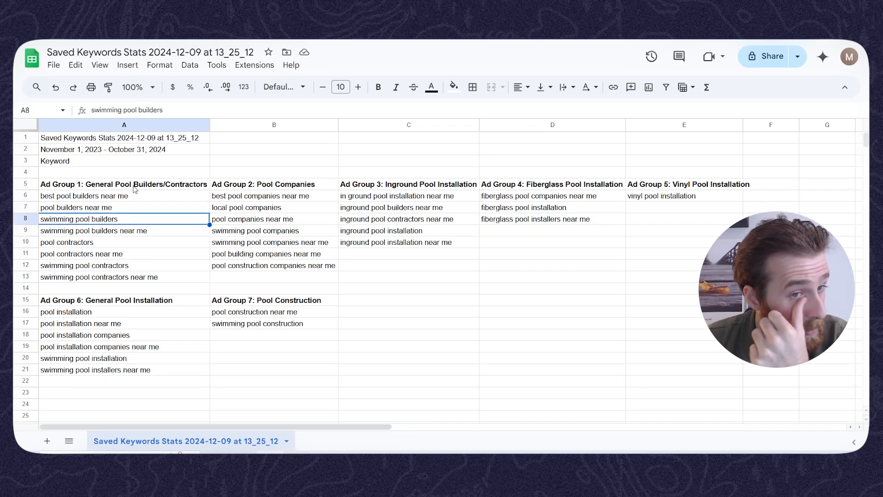
{"action": "key", "text": "Down"}
{"action": "key", "text": "Down"}
{"action": "key", "text": "Down"}
{"action": "key", "text": "Down"}
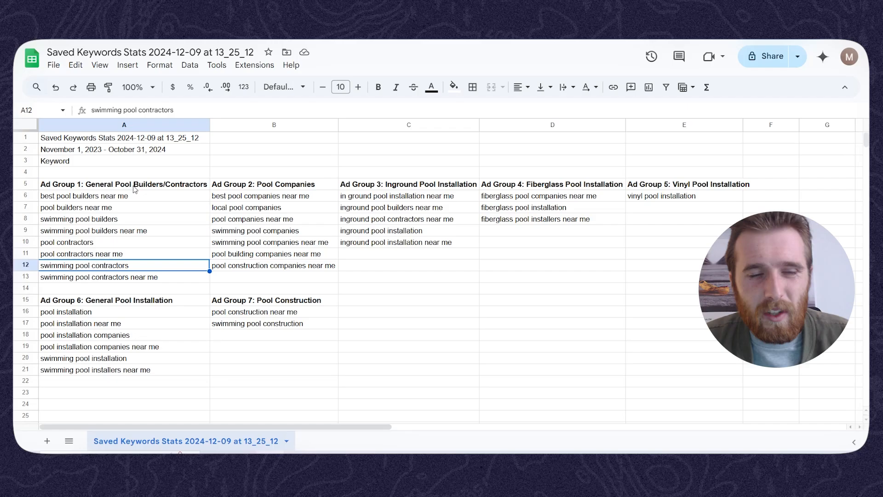
- Examine the keywords under Ad Group 2: Pool Companies and compare them with the Ad Group 1 keywords
{"action": "key", "text": "Right"}
{"action": "key", "text": "Up"}
{"action": "key", "text": "Up"}
{"action": "key", "text": "Up"}
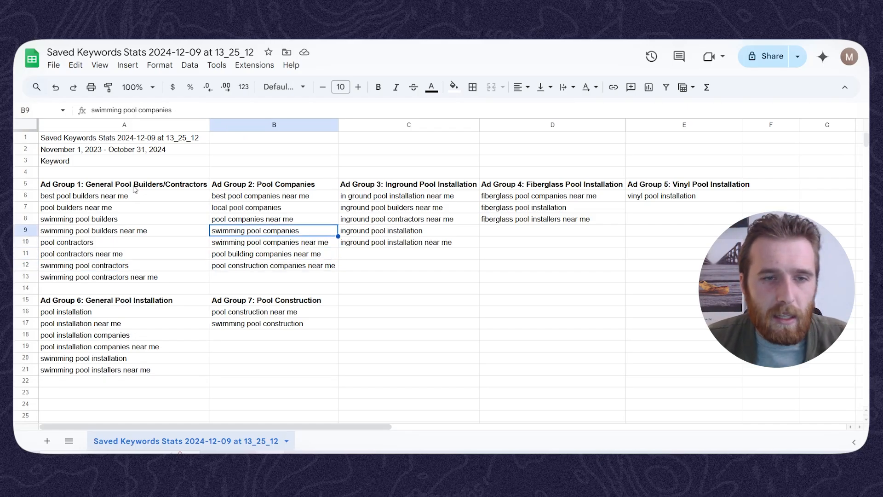
{"action": "key", "text": "Up"}
{"action": "key", "text": "Up"}
{"action": "key", "text": "Up"}
{"action": "key", "text": "Down"}
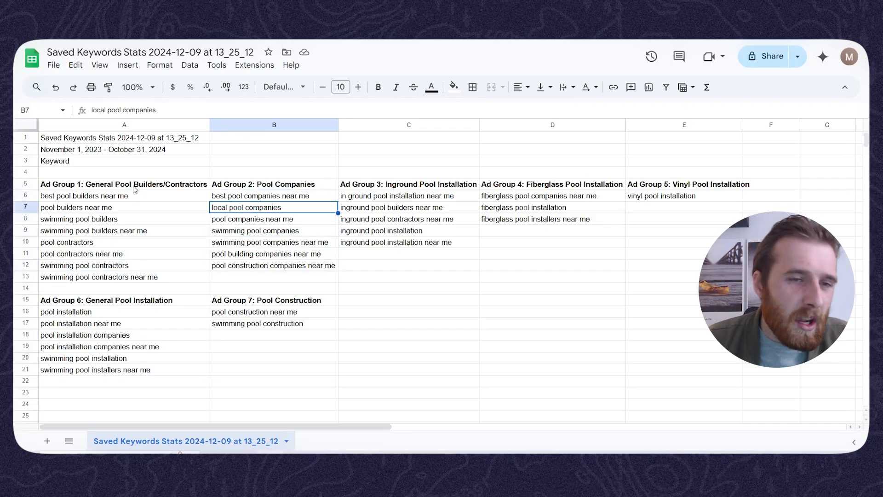
{"action": "key", "text": "Left"}
{"action": "key", "text": "Down"}
{"action": "key", "text": "Right"}
{"action": "key", "text": "Up"}
{"action": "key", "text": "Left"}
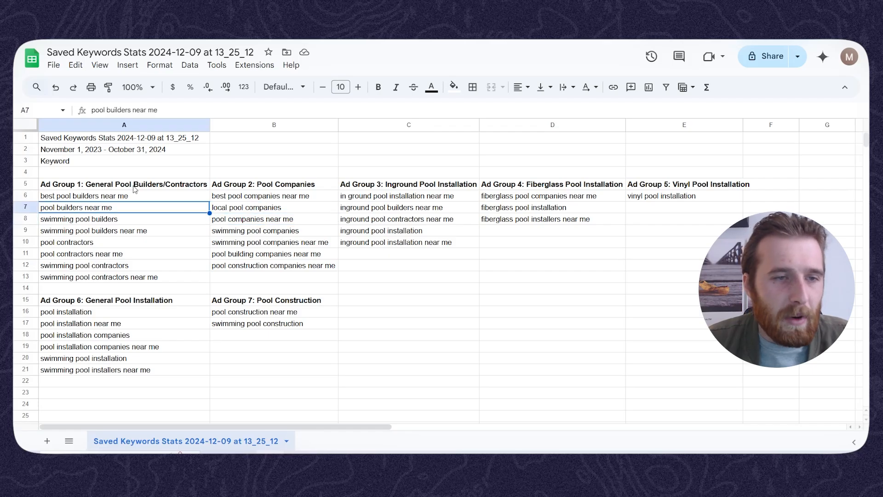
{"action": "key", "text": "Right"}
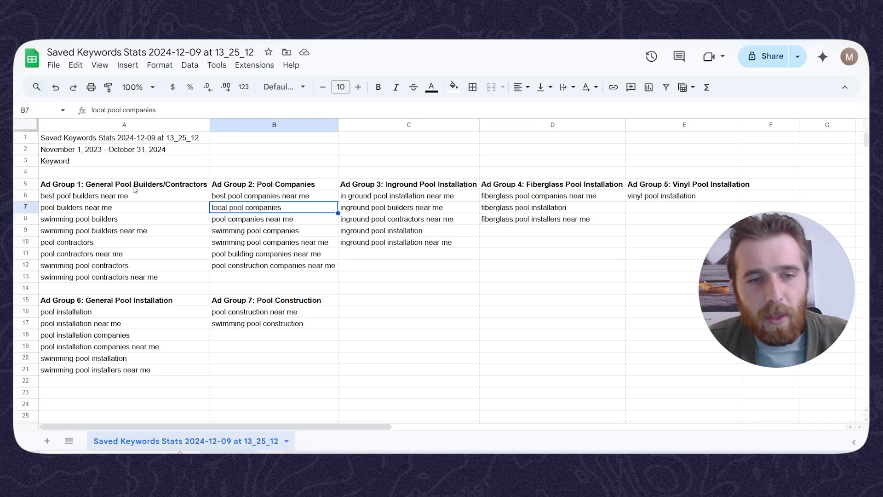
{"action": "key", "text": "Down"}
{"action": "key", "text": "Down"}
{"action": "key", "text": "Down"}
{"action": "key", "text": "Down"}
{"action": "key", "text": "Down"}
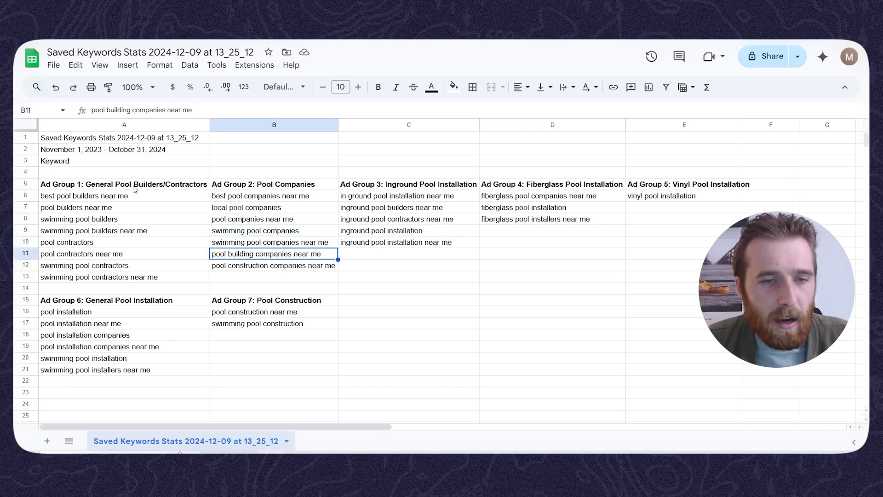
{"action": "key", "text": "Right"}
{"action": "key", "text": "Left"}
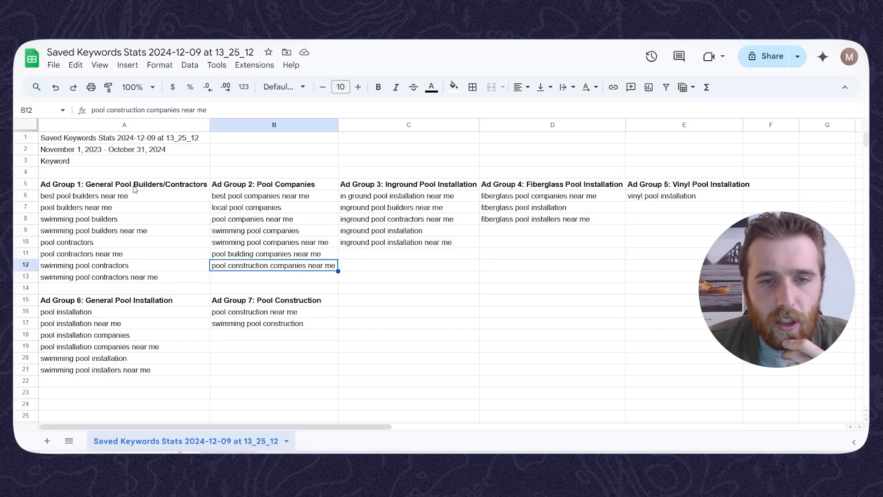
- Examine the inground, fiberglass and vinyl pool installation keywords in Ad Groups 3, 4 and 5
{"action": "key", "text": "Right"}
{"action": "key", "text": "Up"}
{"action": "key", "text": "Up"}
{"action": "key", "text": "Up"}
{"action": "key", "text": "Up"}
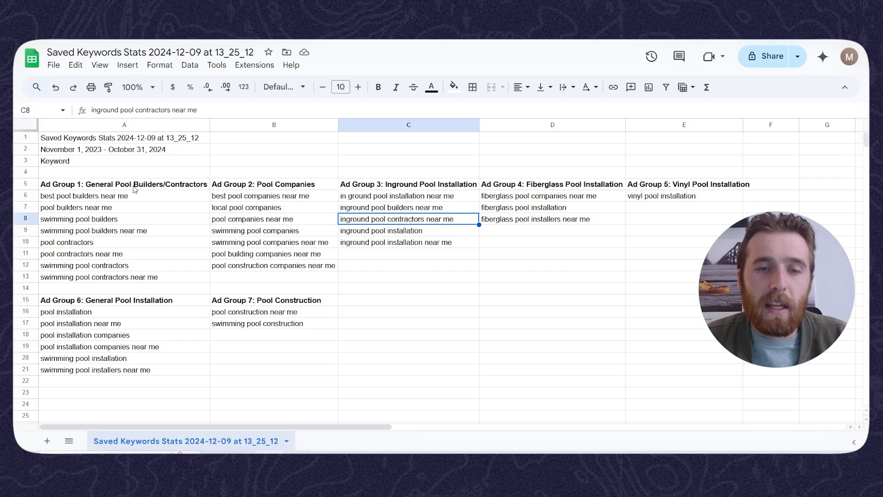
{"action": "key", "text": "Right"}
{"action": "key", "text": "Up"}
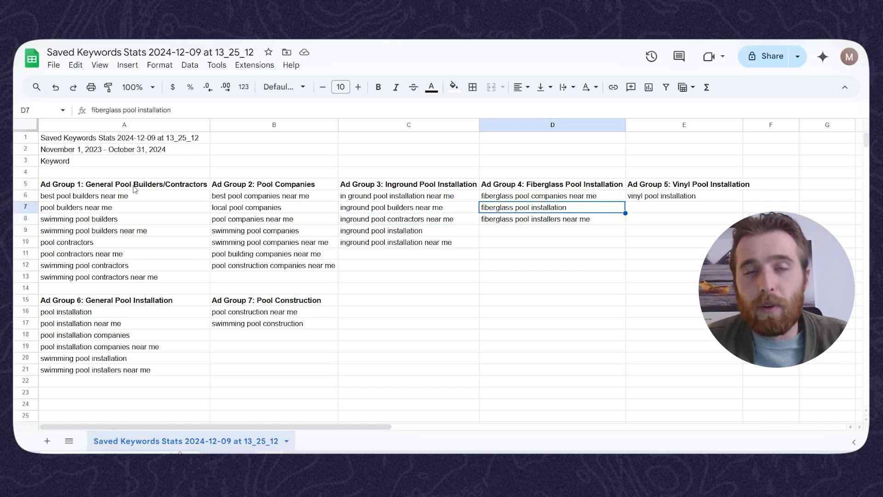
{"action": "key", "text": "Right"}
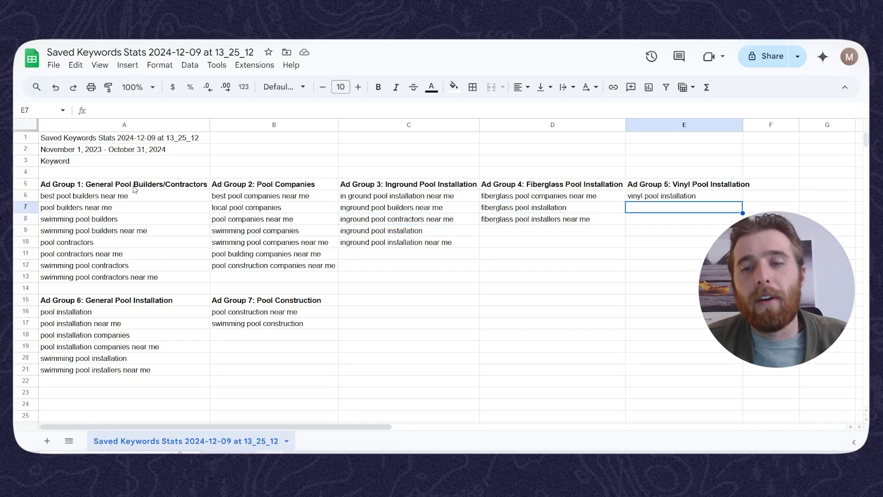
{"action": "key", "text": "Up"}
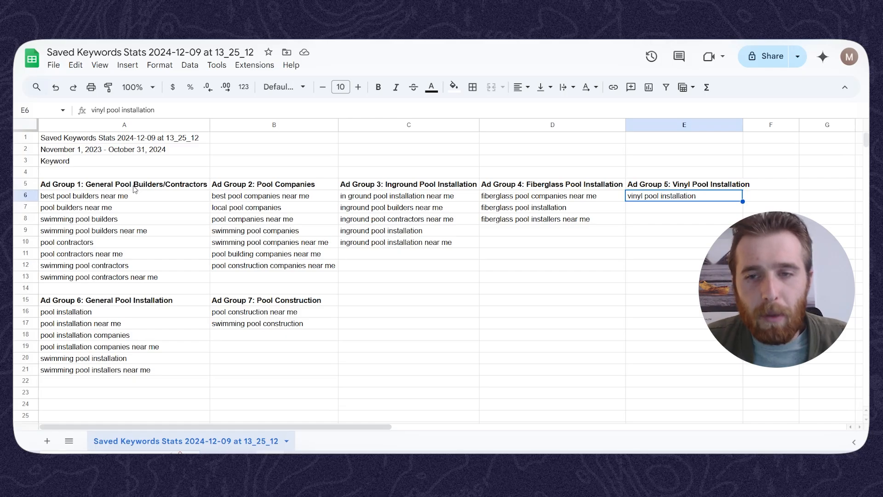
- Examine the keywords under Ad Group 6: General Pool Installation and Ad Group 7: Pool Construction
{"action": "key", "text": "Down"}
{"action": "key", "text": "Down"}
{"action": "key", "text": "Down"}
{"action": "key", "text": "Down"}
{"action": "key", "text": "Down"}
{"action": "key", "text": "Down"}
{"action": "key", "text": "Down"}
{"action": "key", "text": "Down"}
{"action": "key", "text": "Down"}
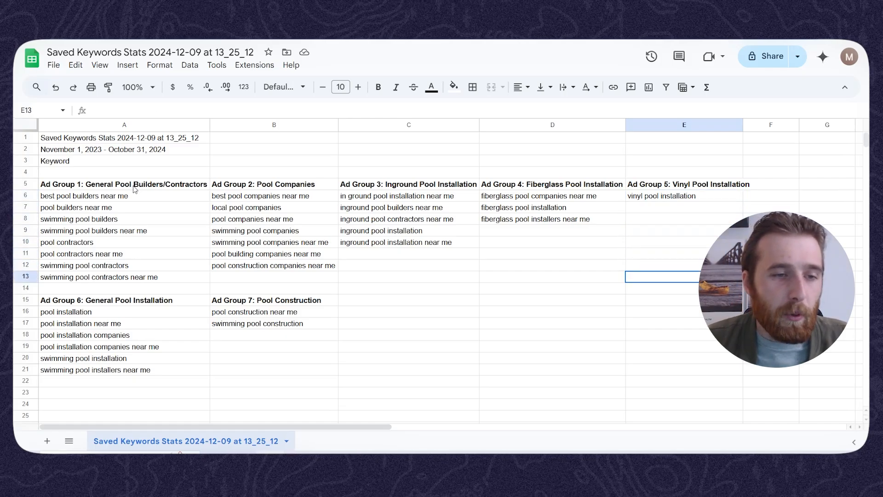
{"action": "key", "text": "Left"}
{"action": "key", "text": "Left"}
{"action": "key", "text": "Left"}
{"action": "key", "text": "Left"}
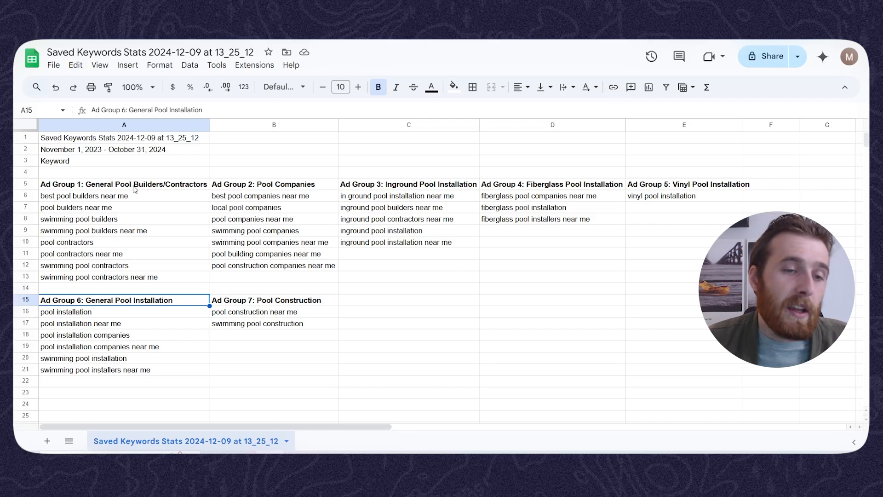
{"action": "key", "text": "Down"}
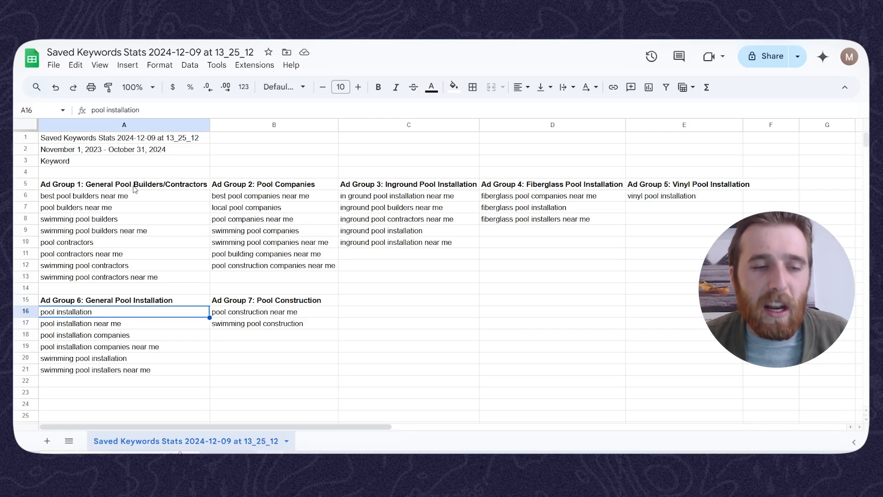
{"action": "key", "text": "Right"}
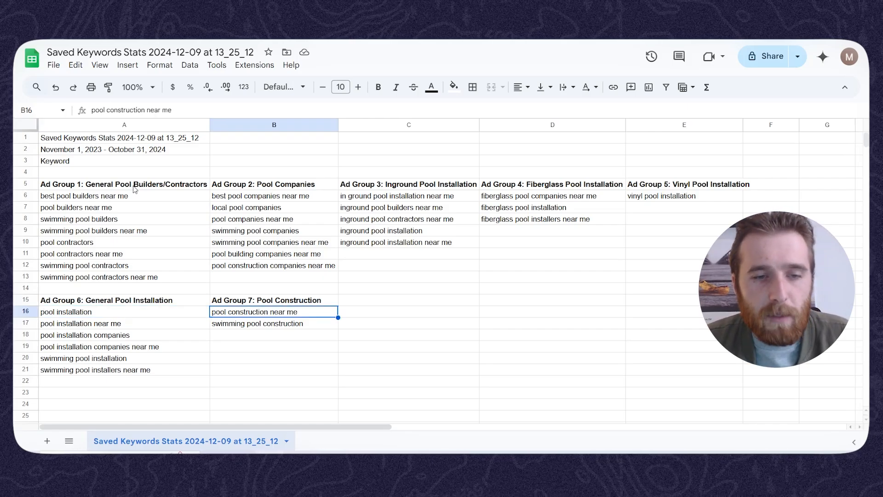
{"action": "key", "text": "Down"}
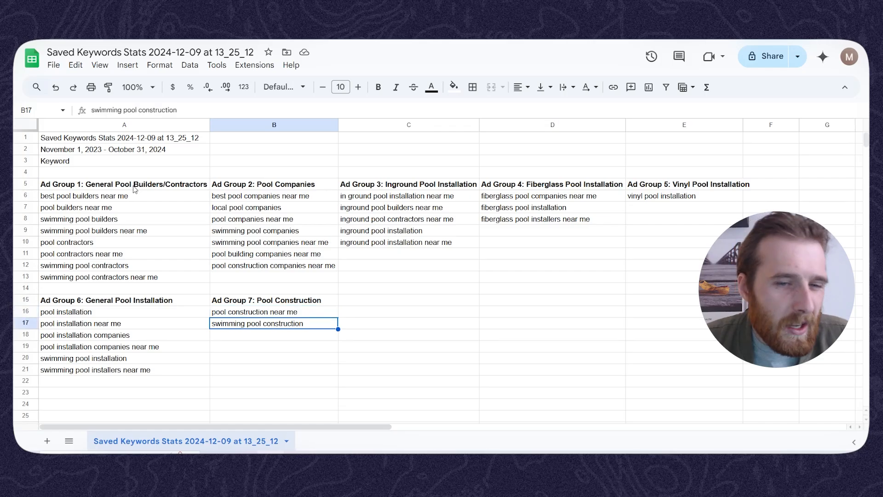
{"action": "key", "text": "Up"}
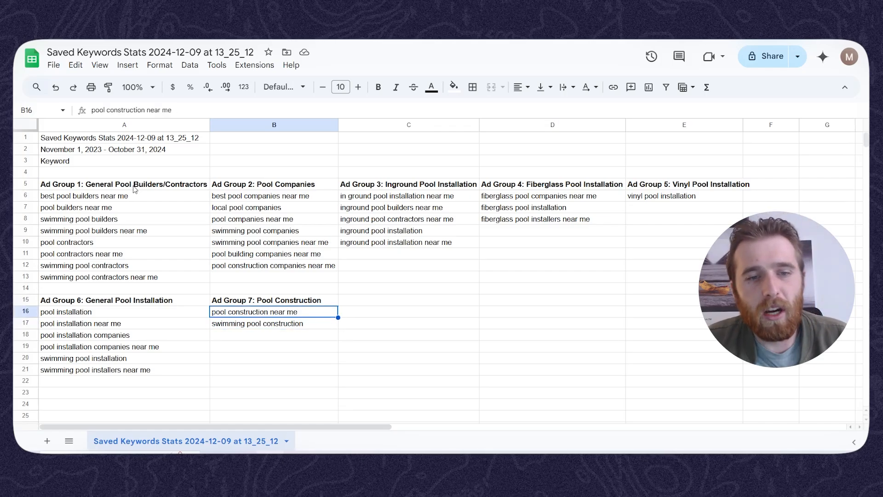
{"action": "key", "text": "Left"}
{"action": "key", "text": "Up"}
{"action": "key", "text": "Up"}
{"action": "key", "text": "Up"}
{"action": "key", "text": "Up"}
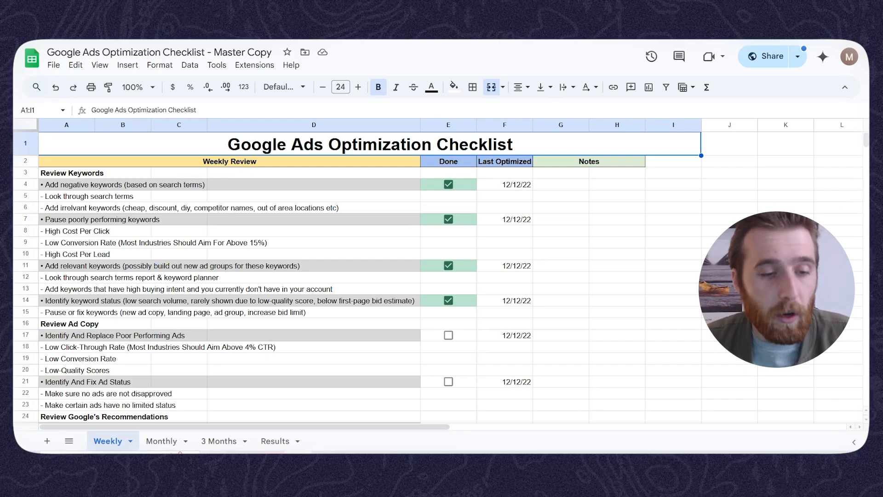
- View the Monthly, 3 Months and Results sheets of the Google Ads Optimization Checklist
{"action": "left_click", "coordinate": [156, 443]}
{"action": "left_click", "coordinate": [215, 443]}
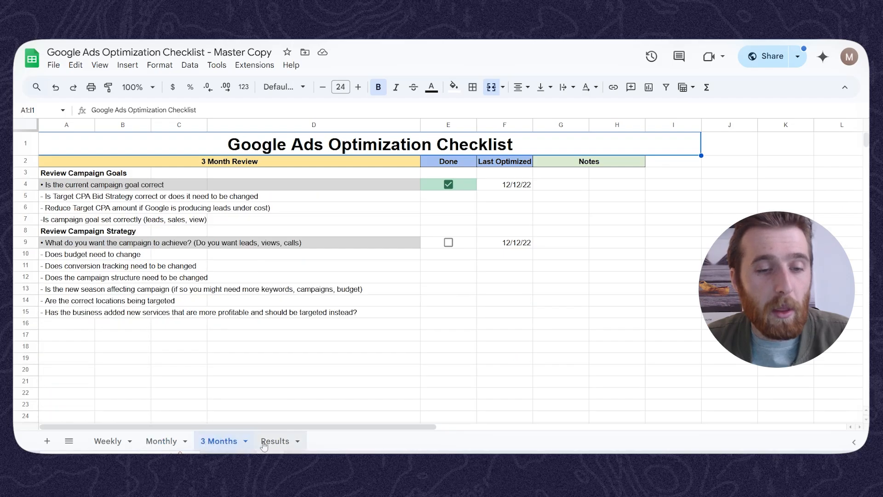
{"action": "left_click", "coordinate": [269, 444]}
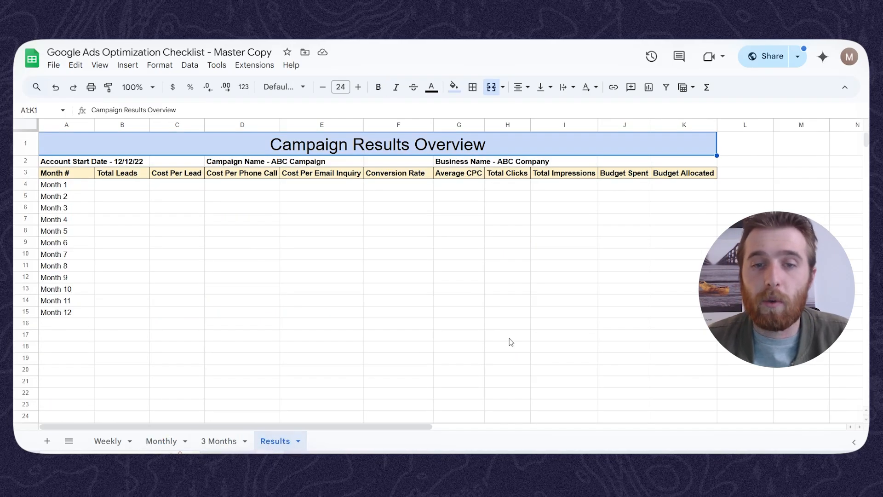